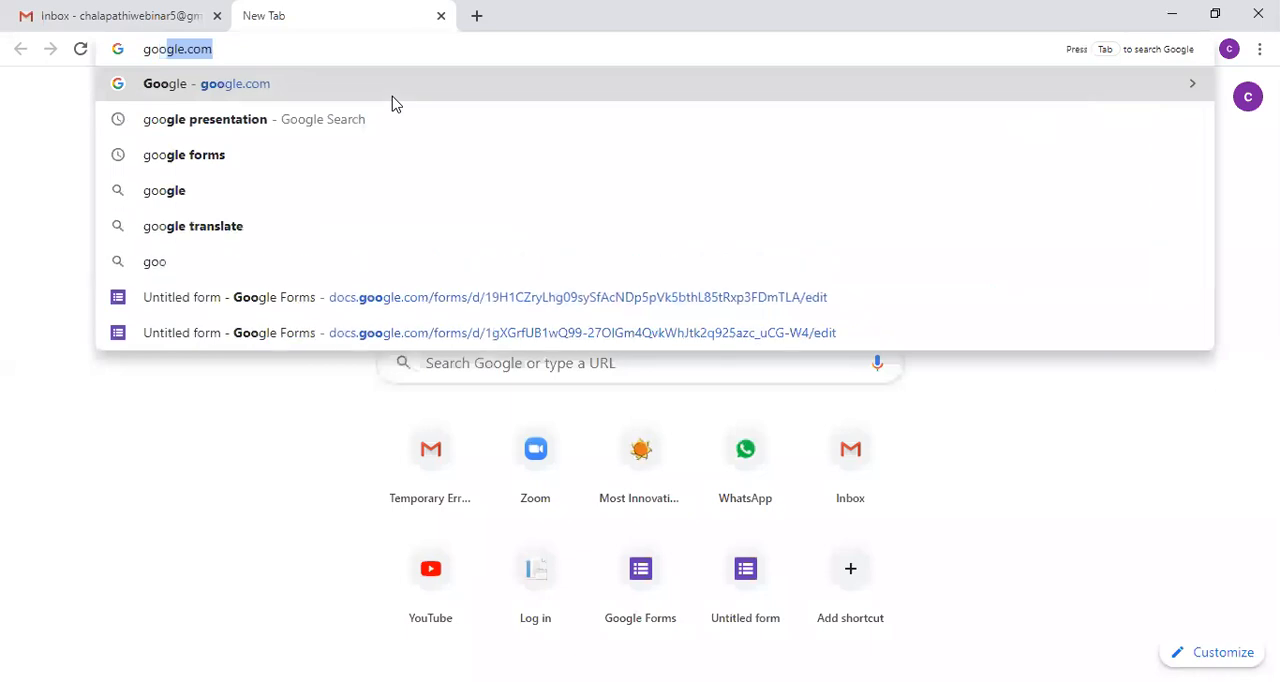
Step: Search the web for "google forms"
type("gle g")
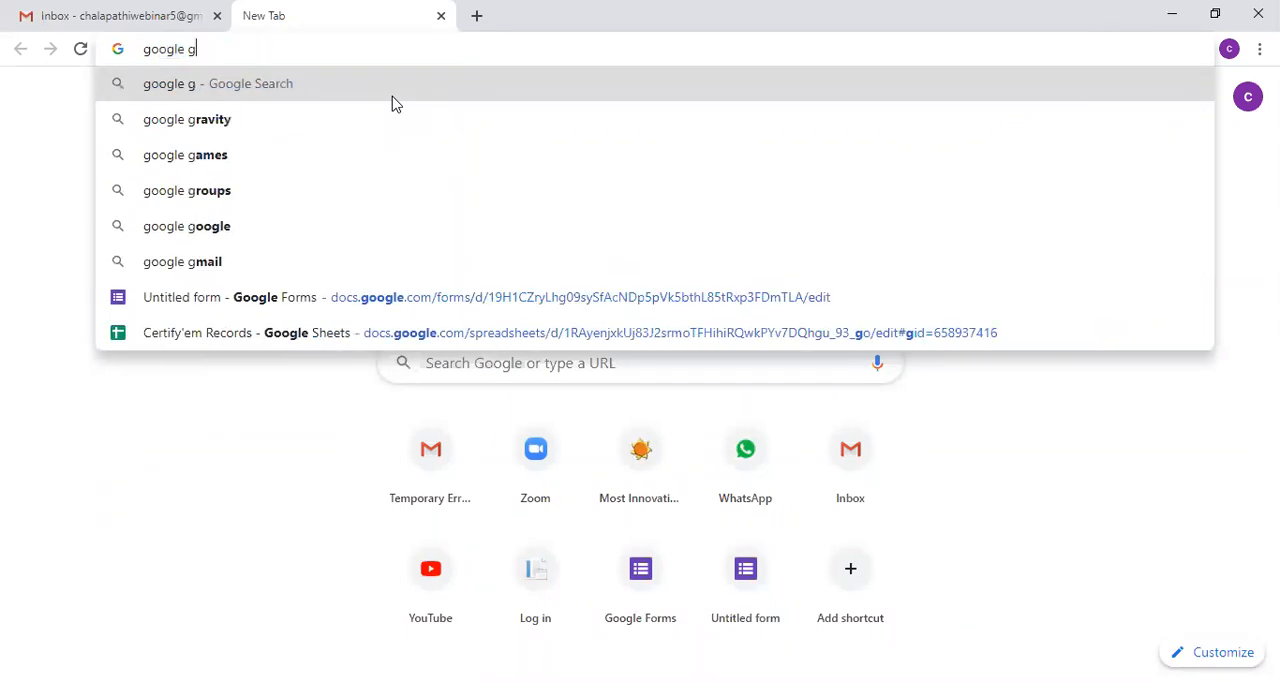
key("BackSpace")
type("forms")
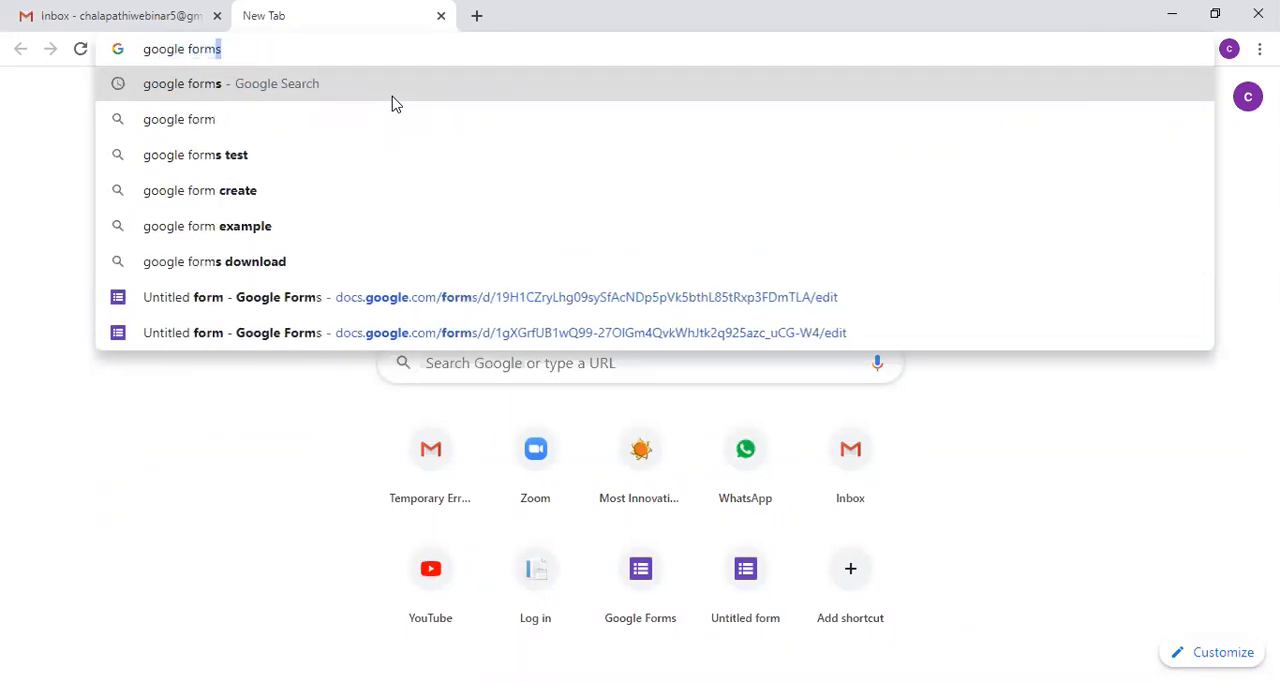
key("Return")
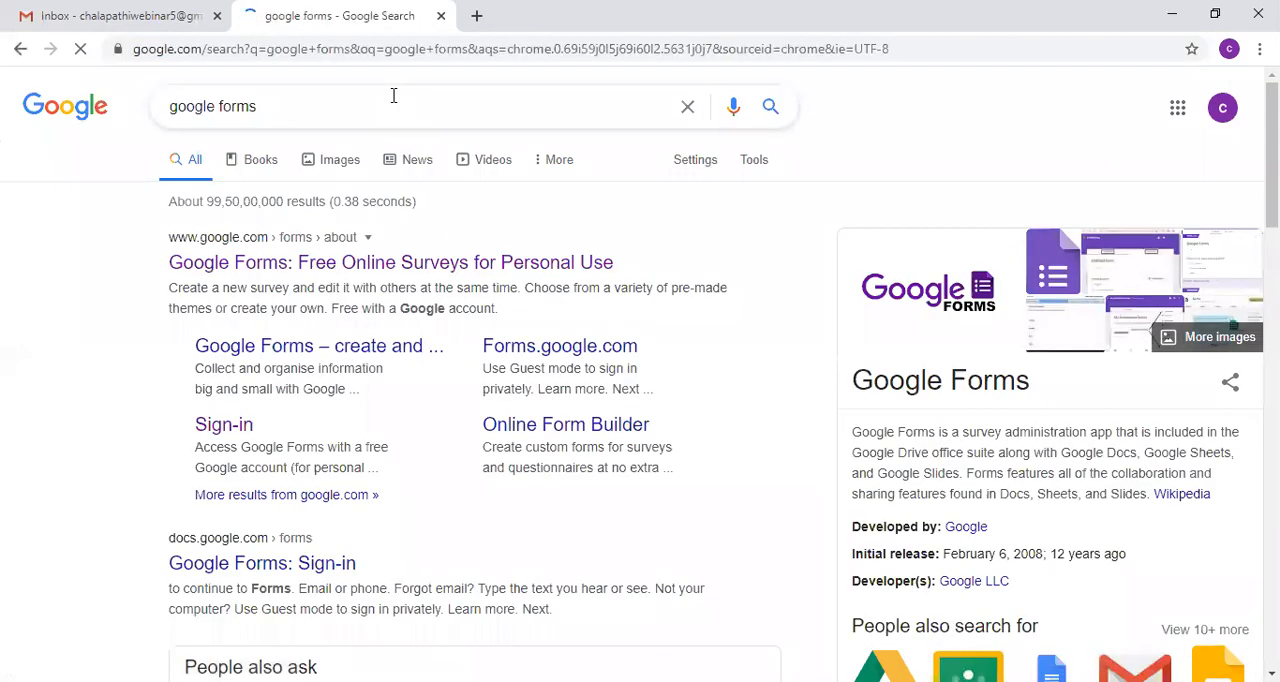
Step: Open Google Forms from the Google Forms result, create a blank form and decline the introductory tour
left_click(397, 275)
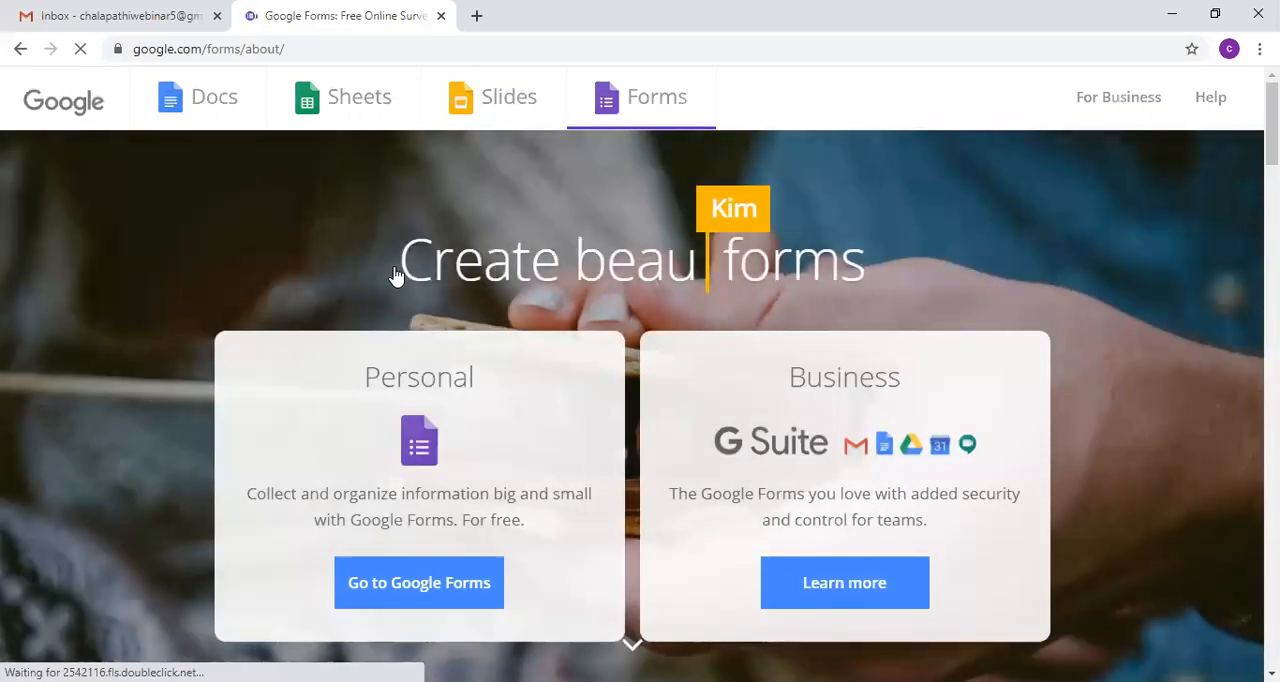
left_click(424, 597)
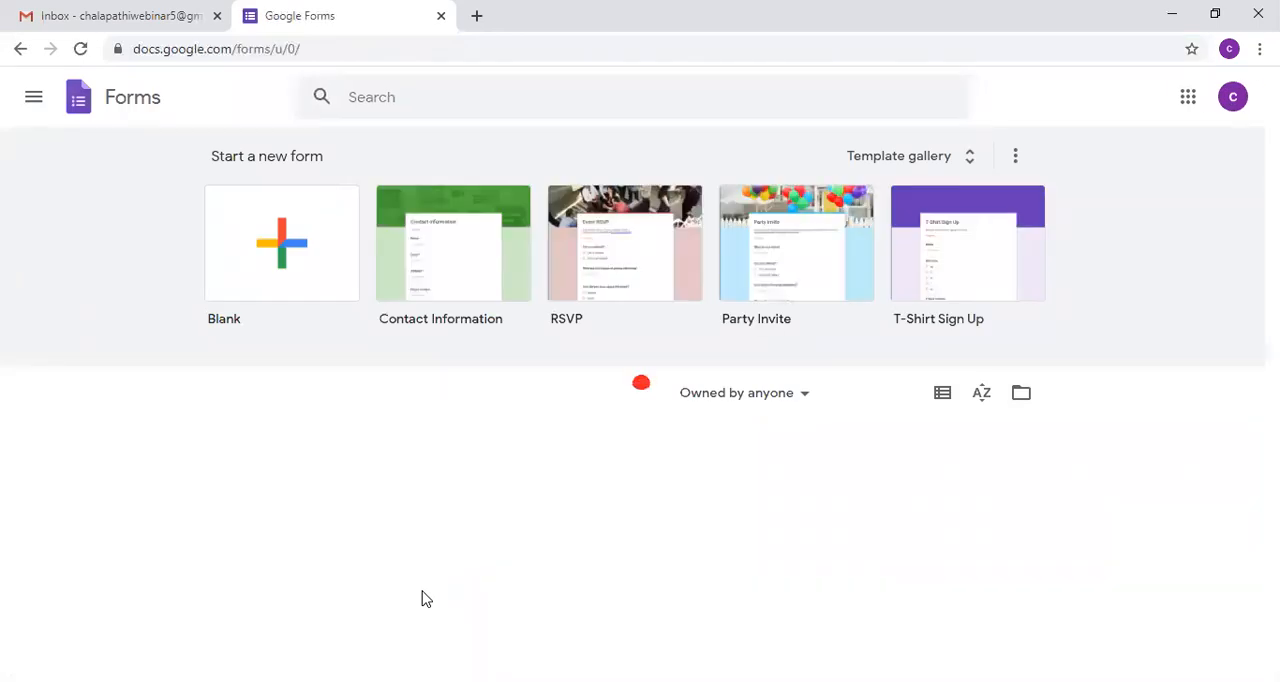
left_click(288, 250)
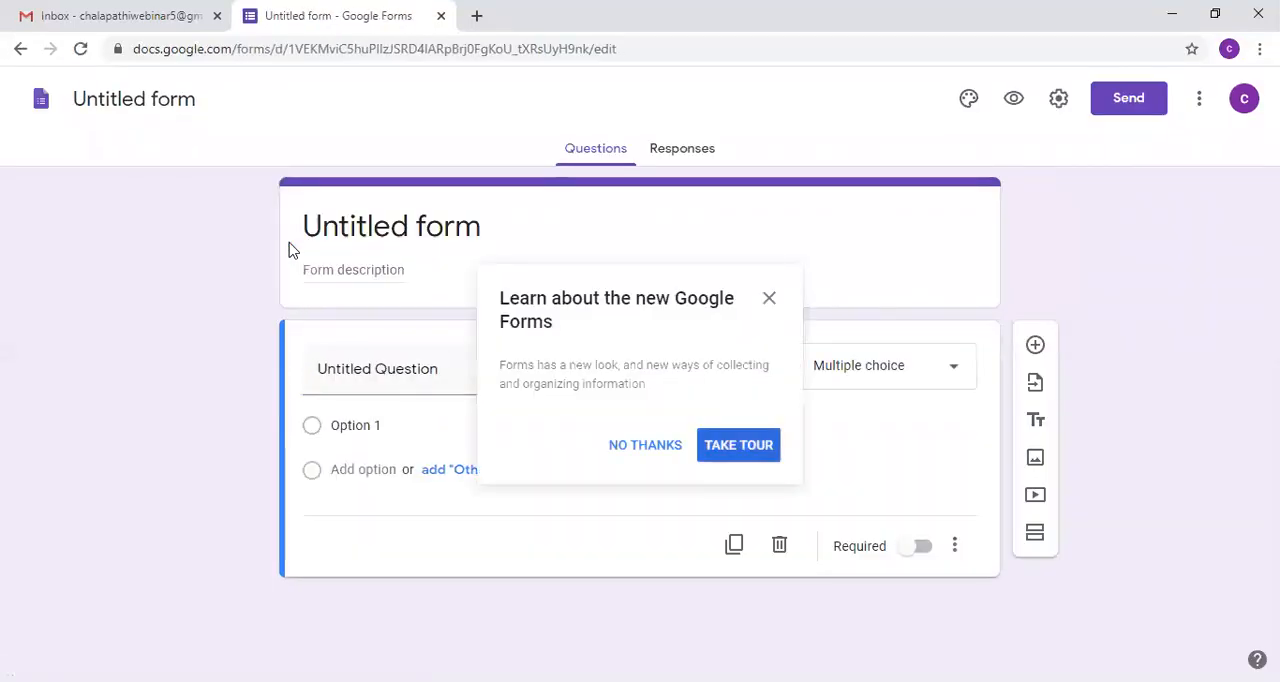
left_click(651, 450)
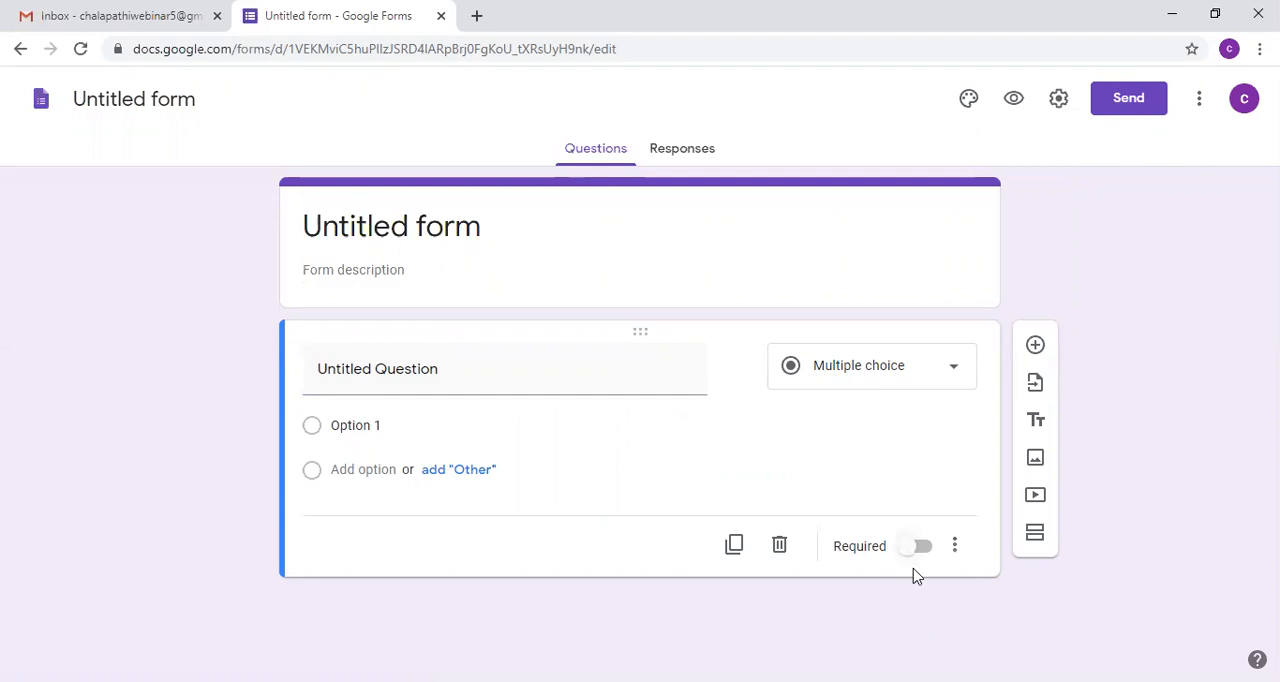
Step: Find the Certify'em add-on in the G Suite Marketplace and open its details page
left_click(1200, 100)
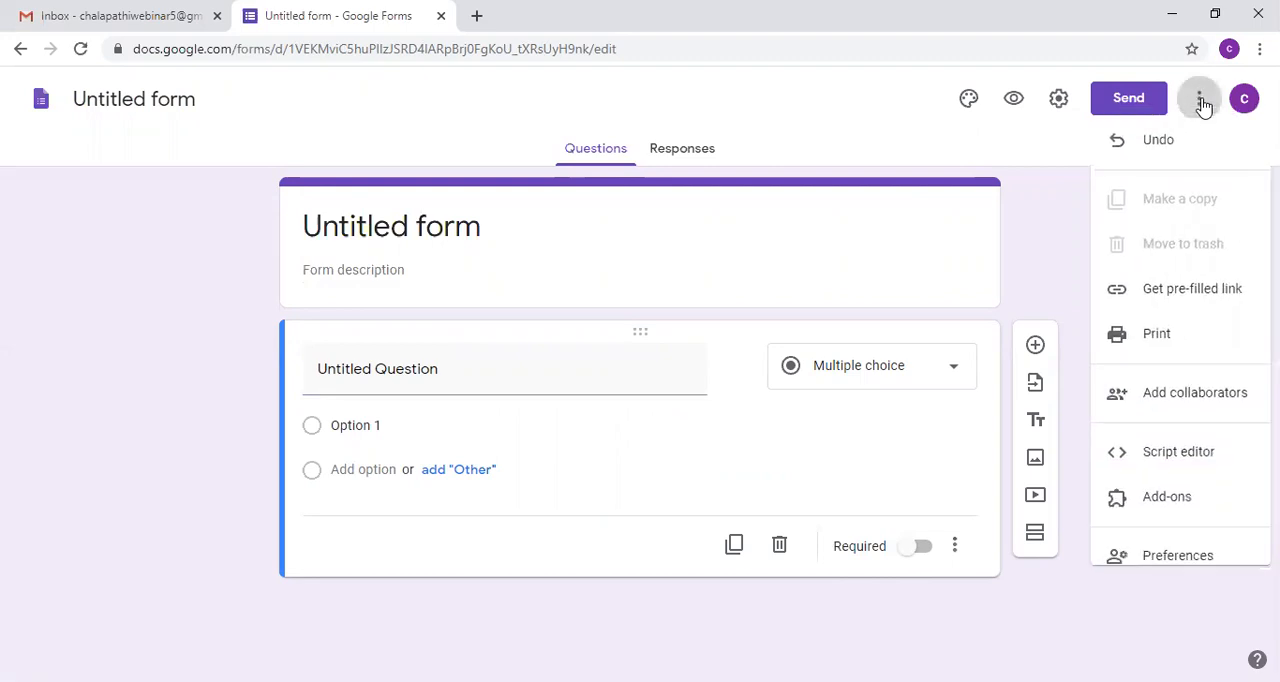
left_click(1160, 515)
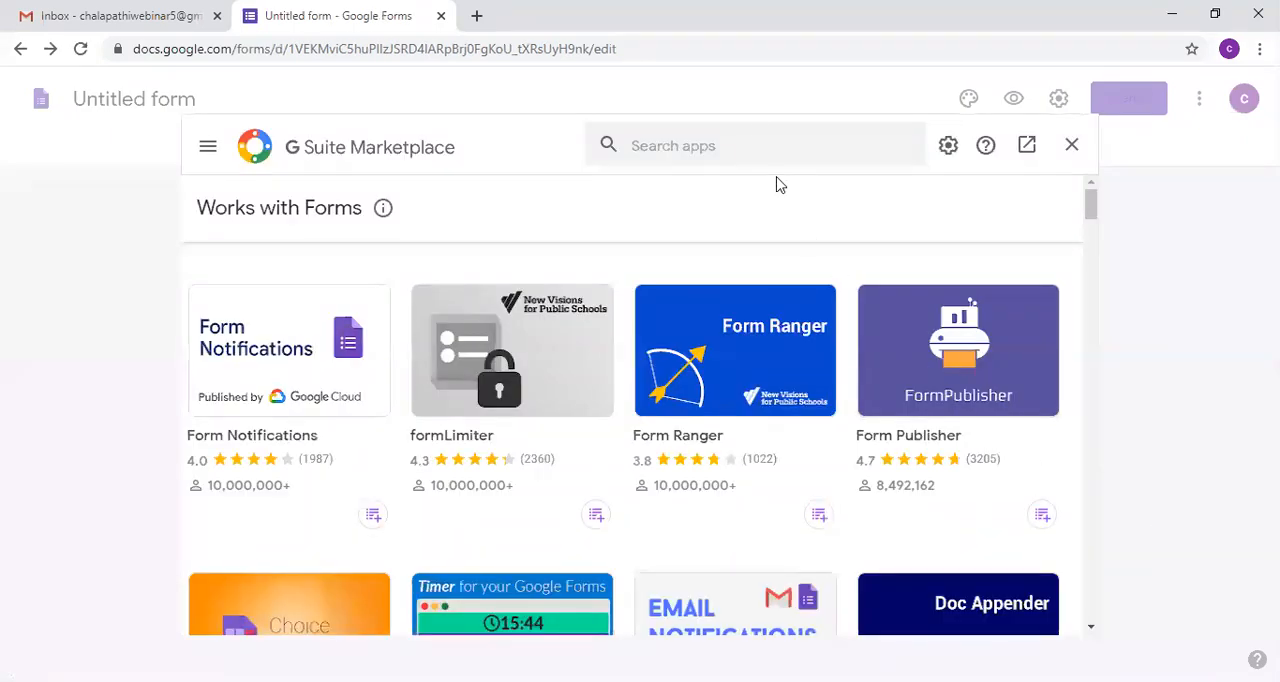
left_click(755, 143)
type("certi")
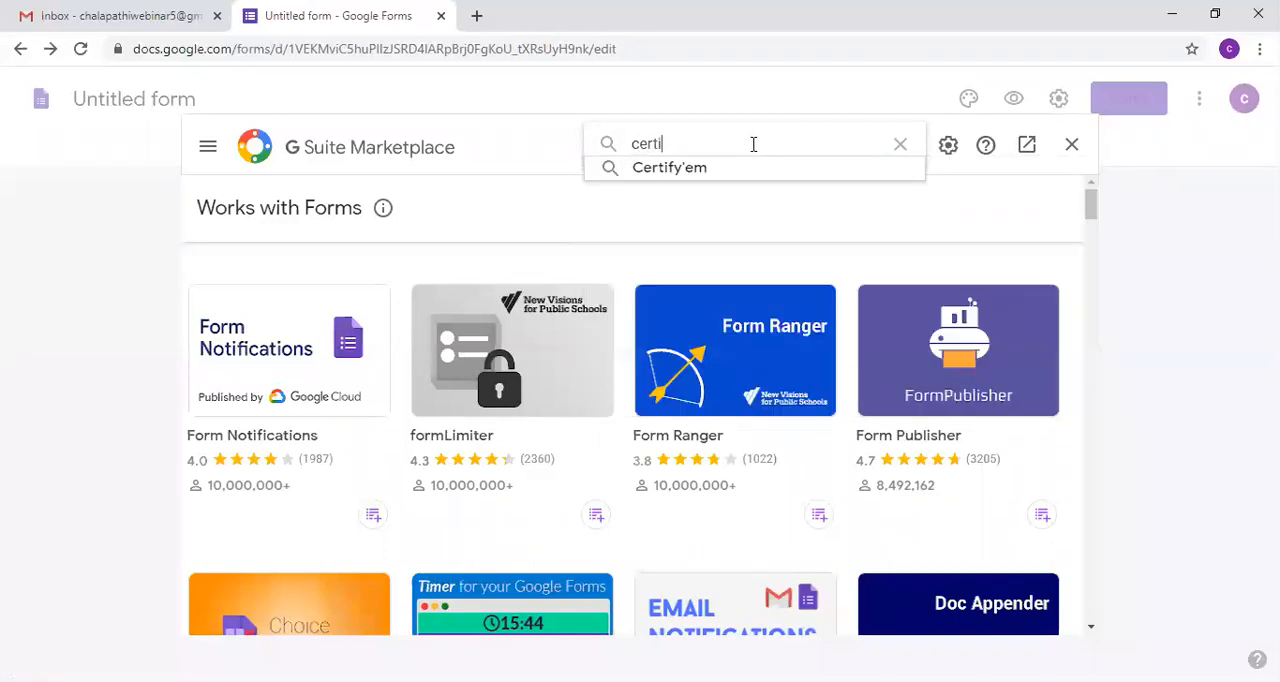
left_click(655, 168)
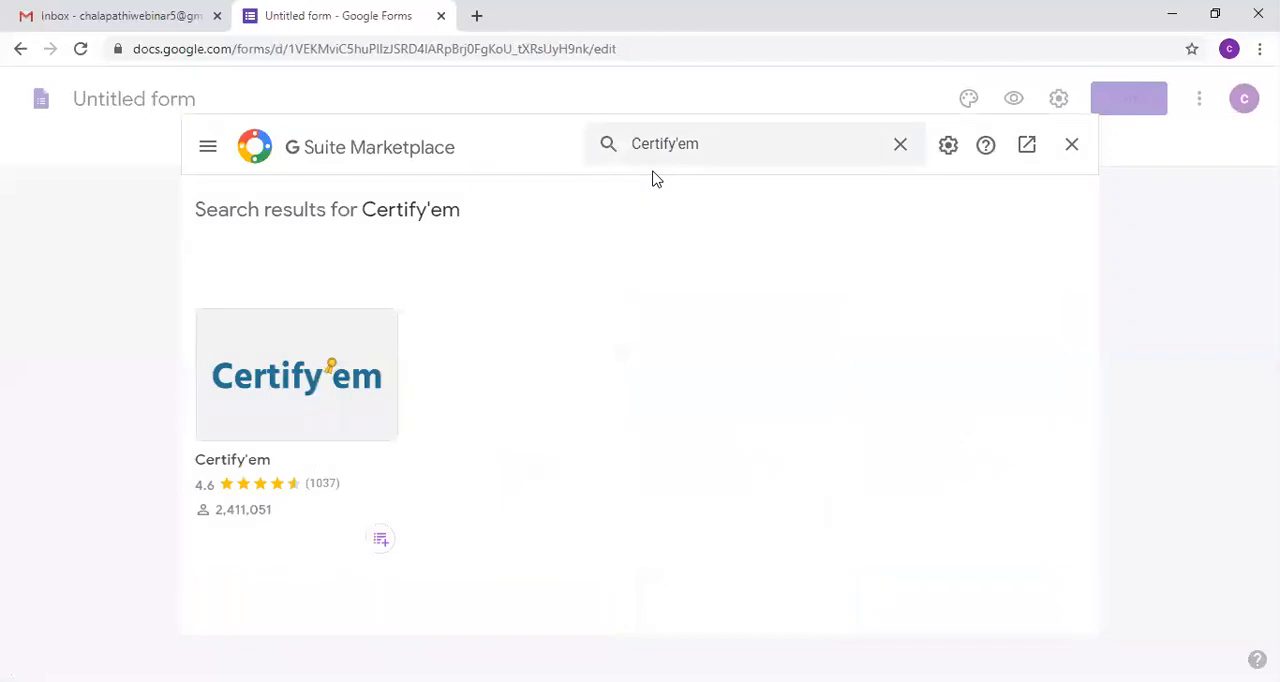
left_click(283, 403)
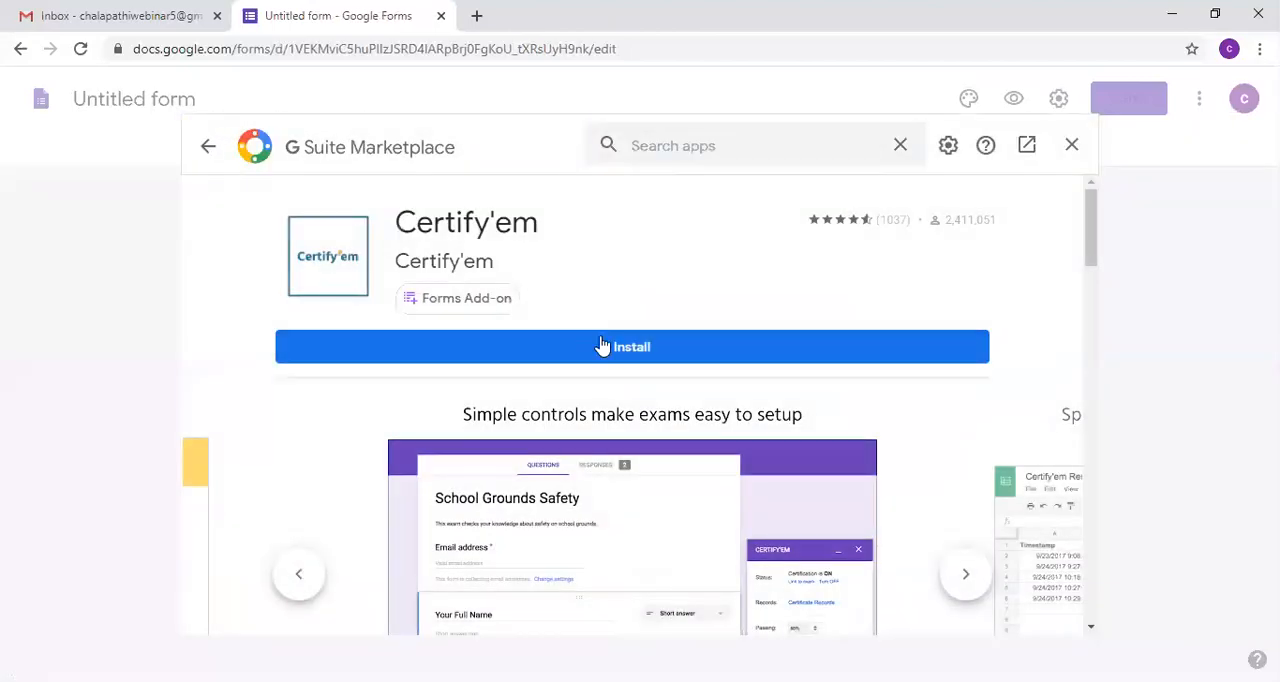
Step: Install the Certify'em add-on and continue past the permission request
left_click(605, 345)
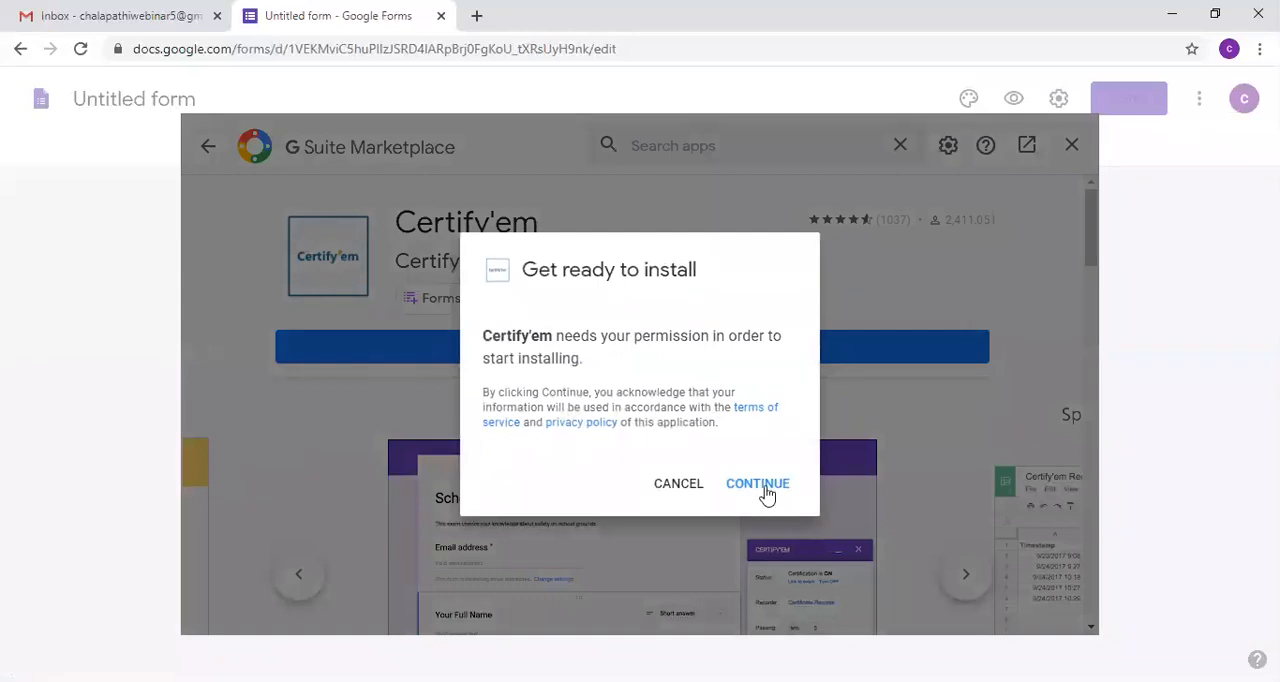
left_click(762, 485)
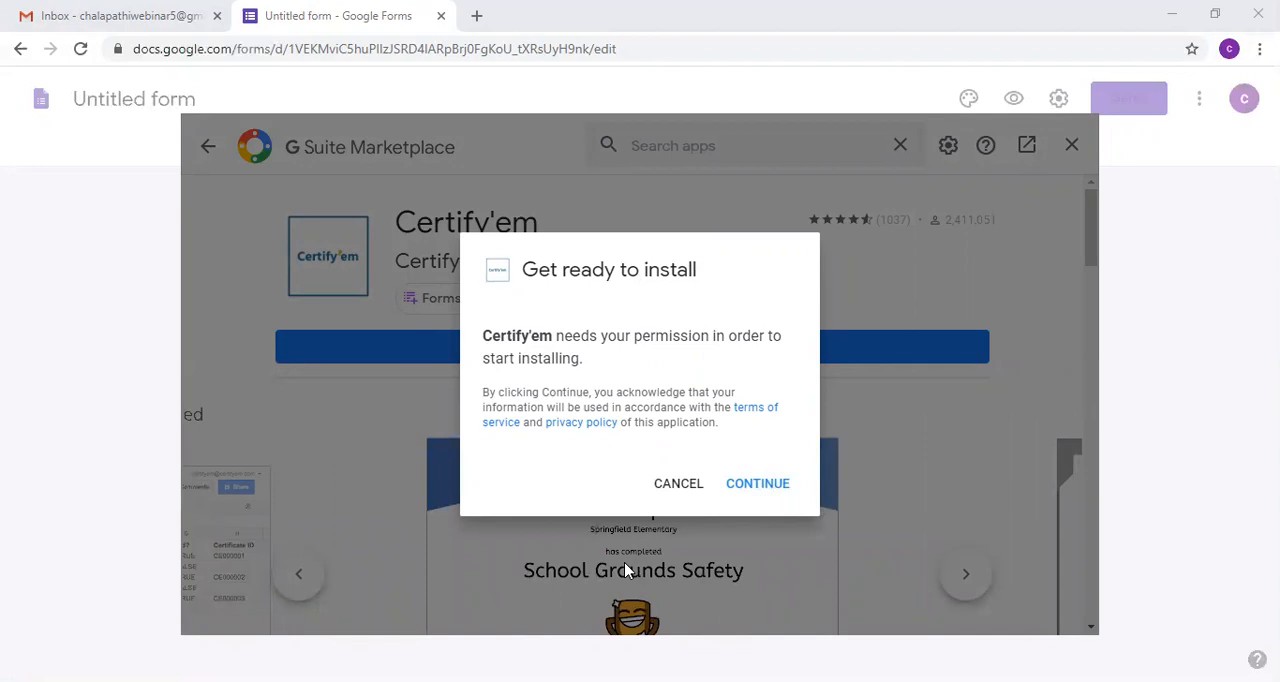
left_click(757, 483)
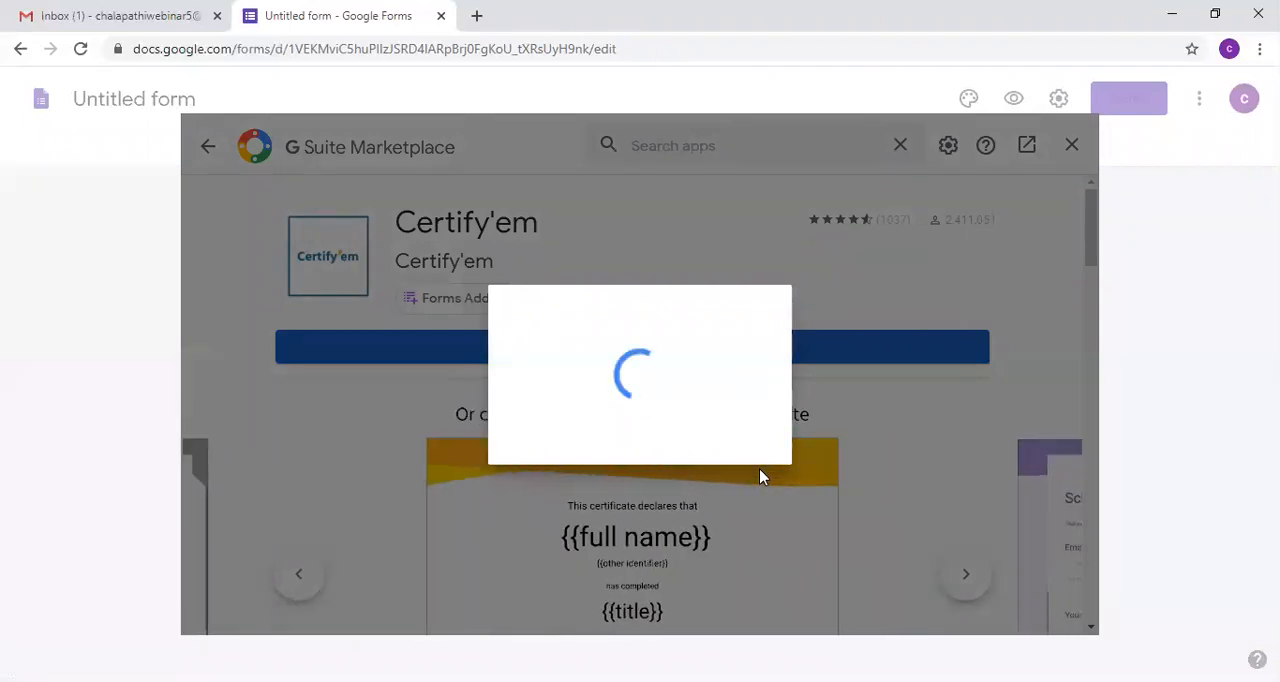
Step: Open the Google security alert in Gmail, confirm the Certify'em access as your own activity, and close the alert page
left_click(113, 12)
left_click(588, 250)
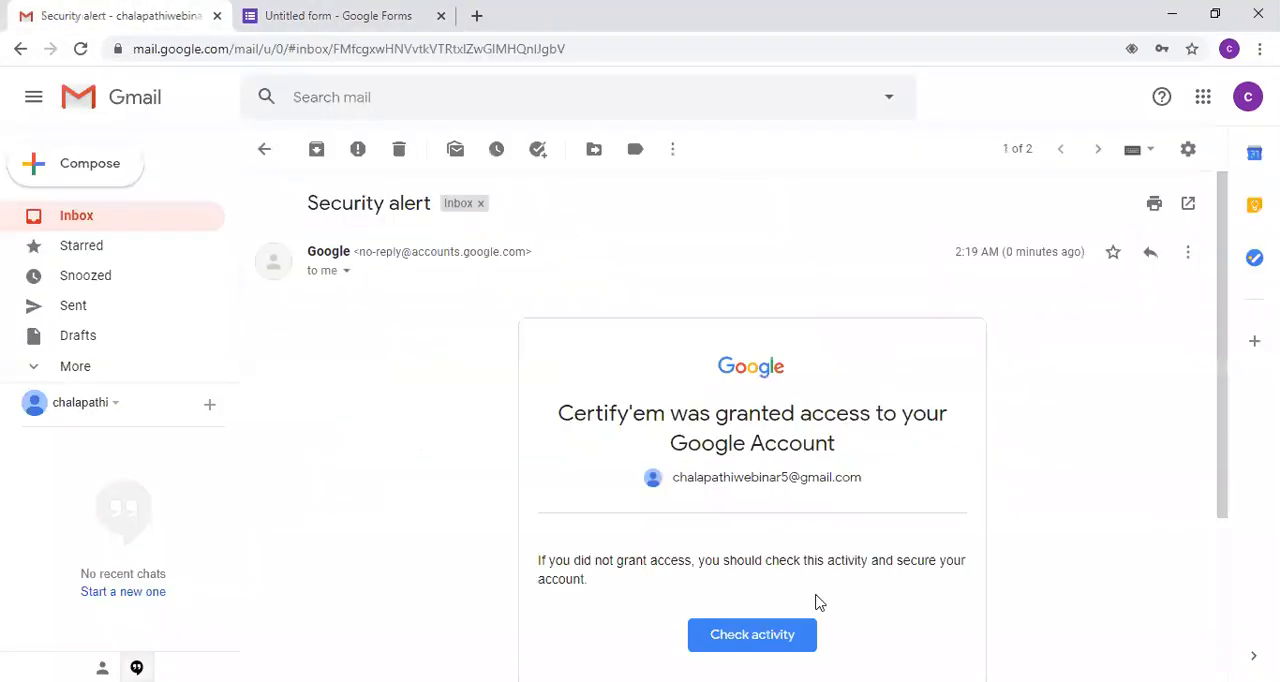
left_click(766, 645)
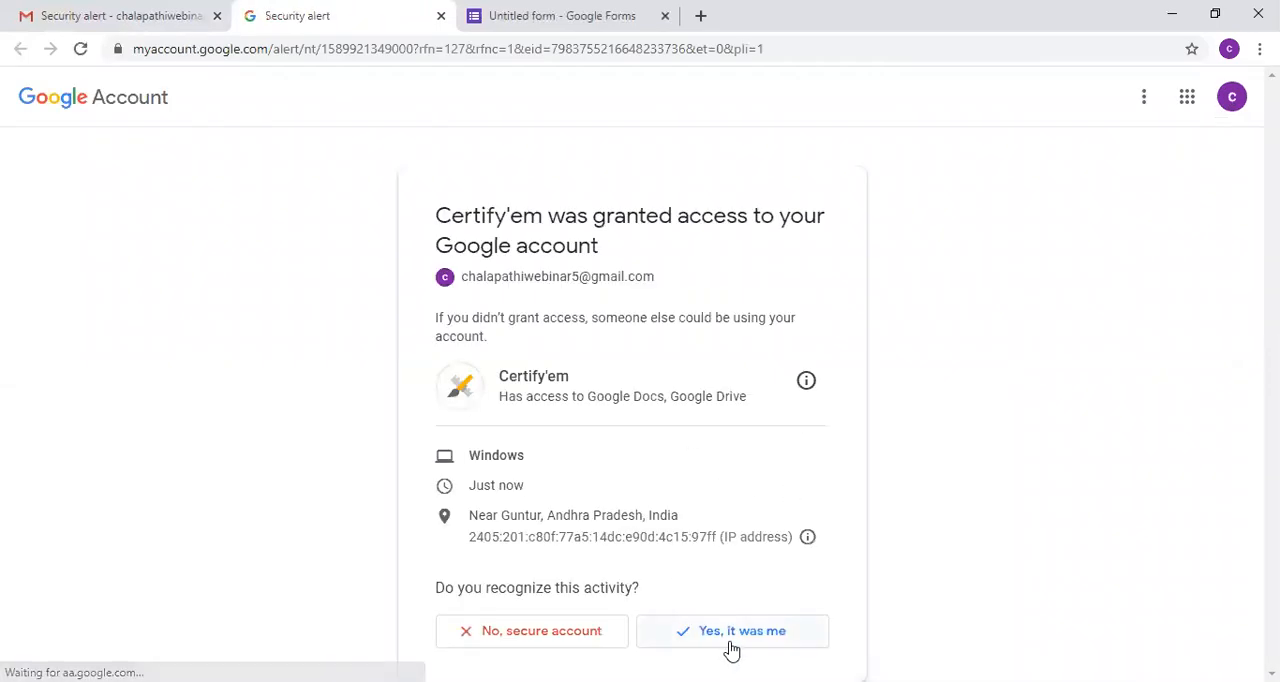
left_click(724, 643)
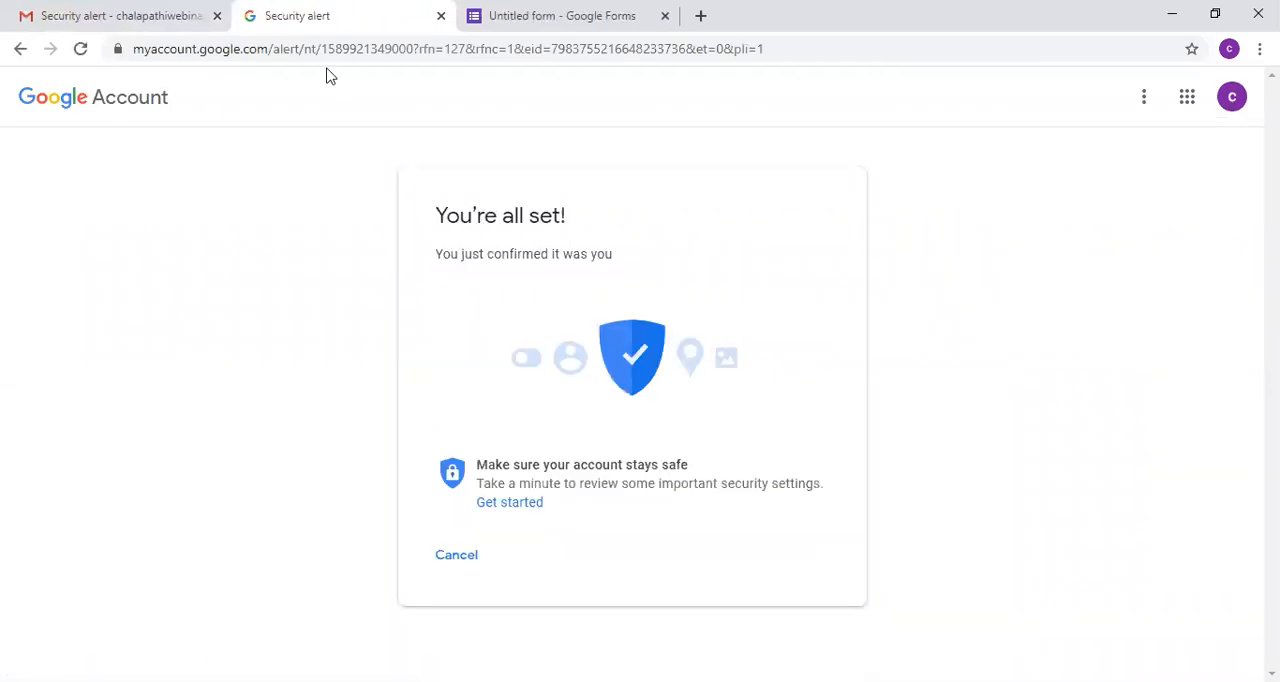
key("ctrl+w")
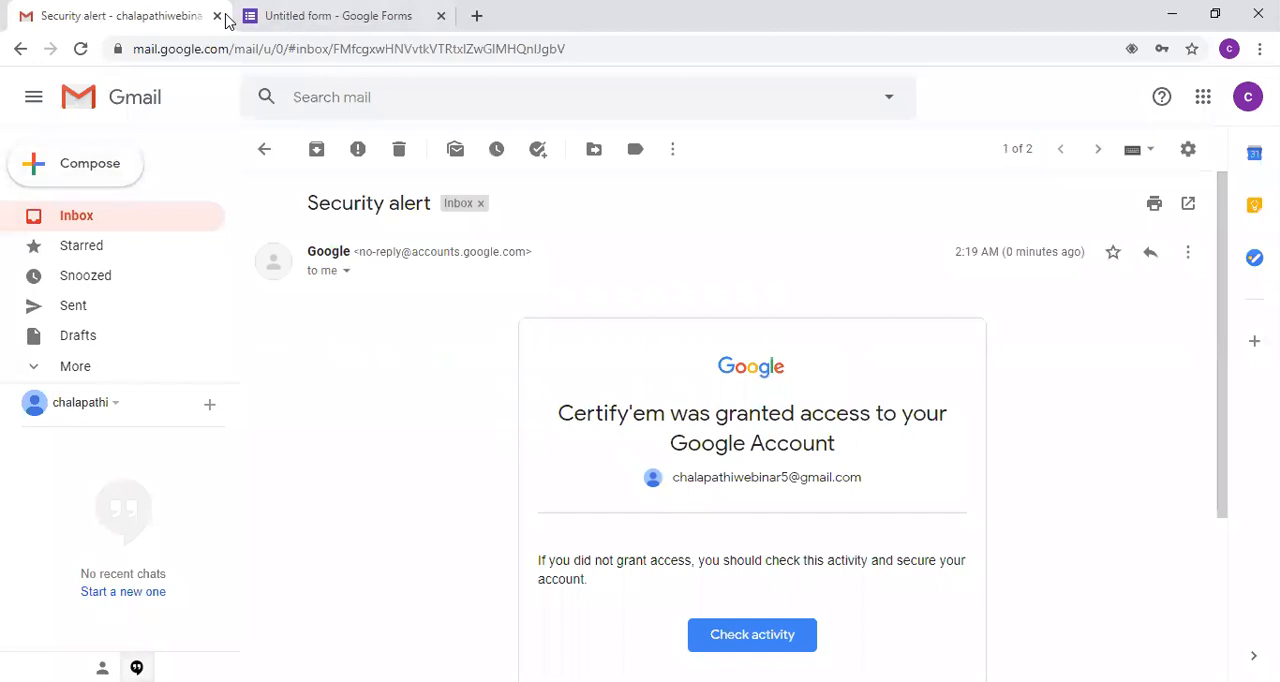
Step: Return to the form, finish the Certify'em installation and close the G Suite Marketplace
left_click(262, 16)
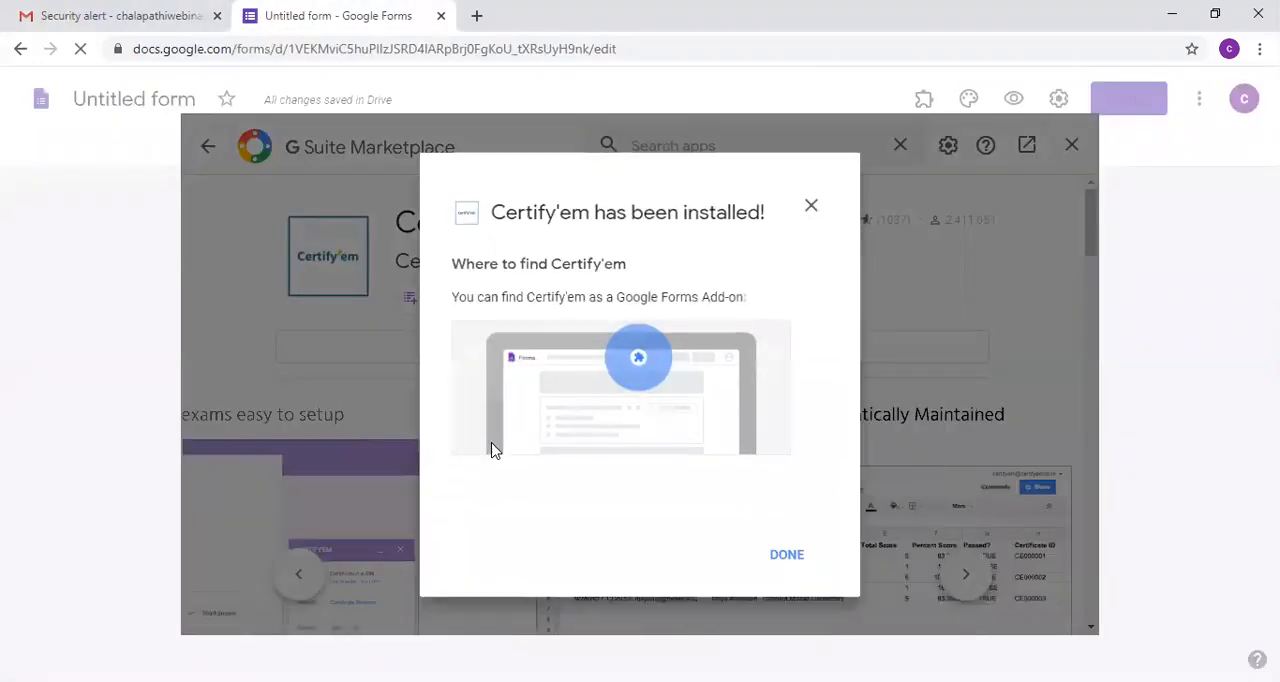
left_click(786, 555)
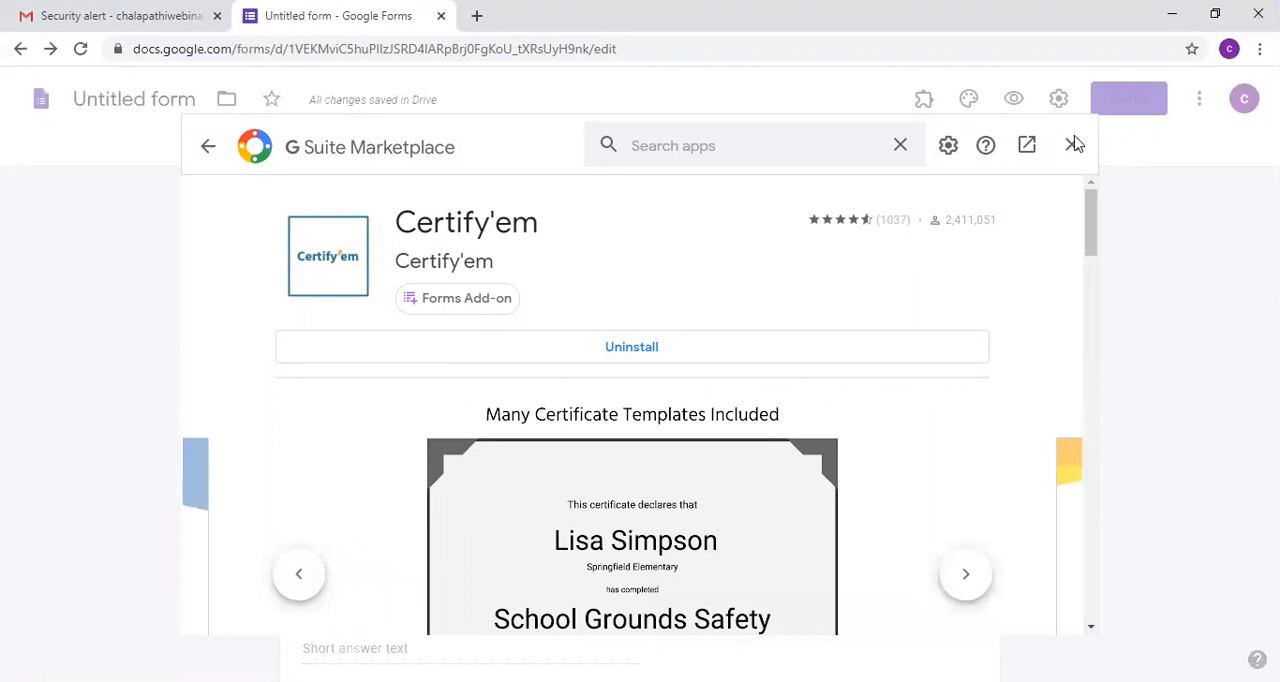
left_click(1072, 145)
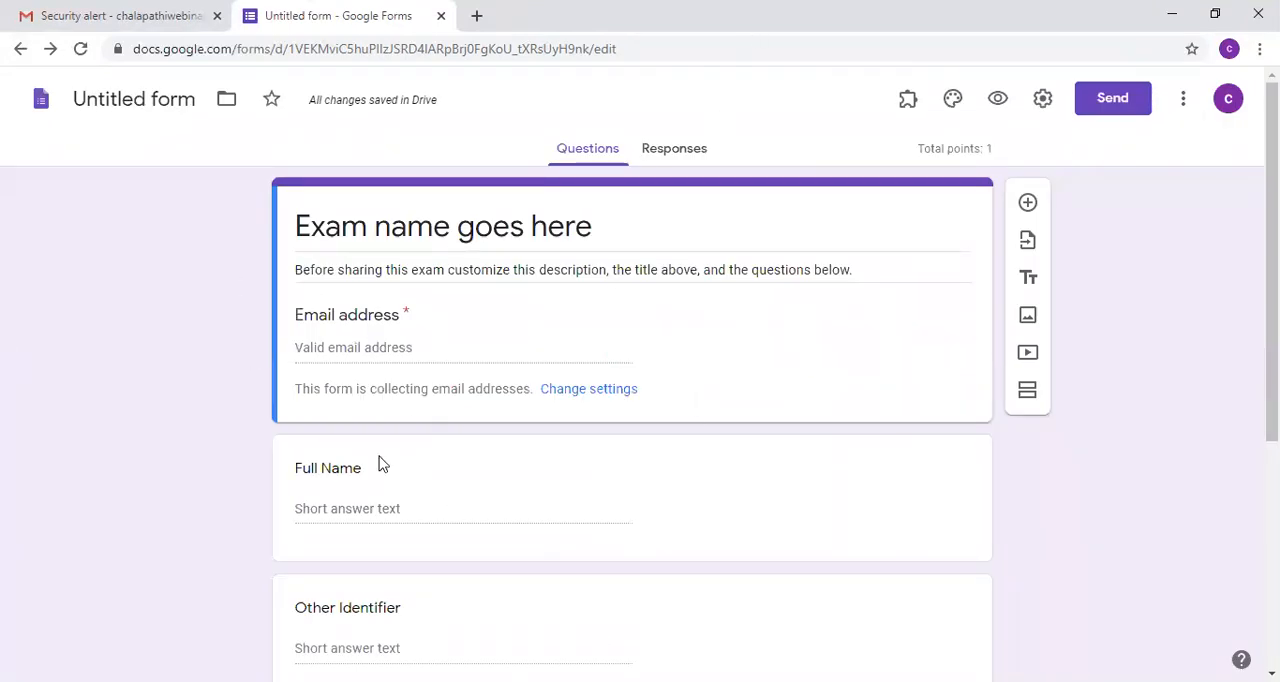
Step: Replace the placeholder exam name with the title "fjjfjj"
left_click(626, 221)
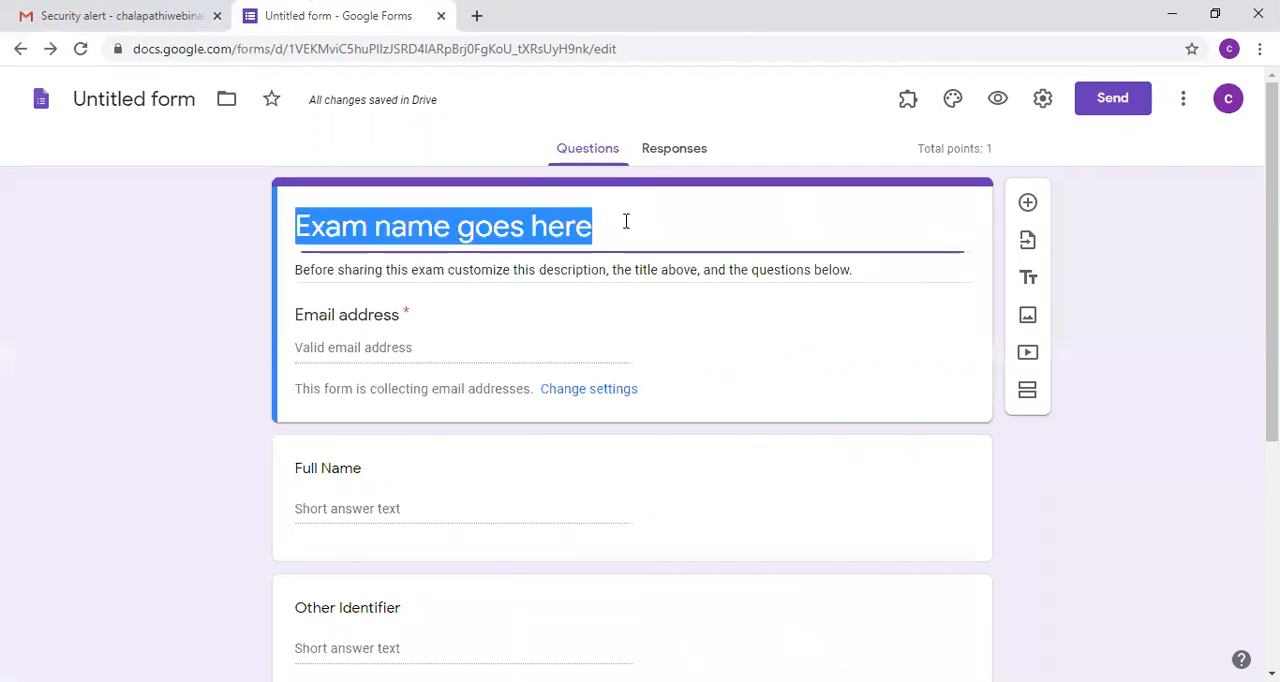
type("bgfskjdbjsfgkj")
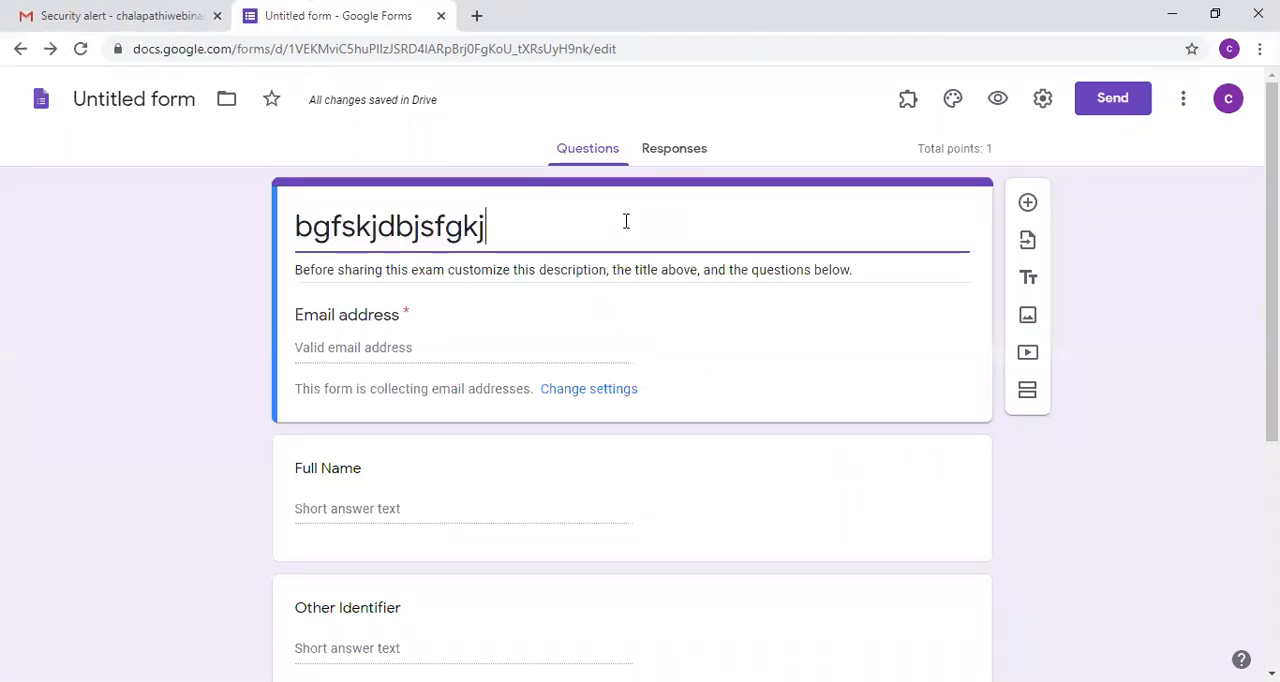
key("BackSpace")
key("BackSpace")
key("BackSpace")
key("BackSpace")
key("BackSpace")
key("BackSpace")
key("BackSpace")
key("BackSpace")
key("BackSpace")
key("BackSpace")
key("BackSpace")
key("BackSpace")
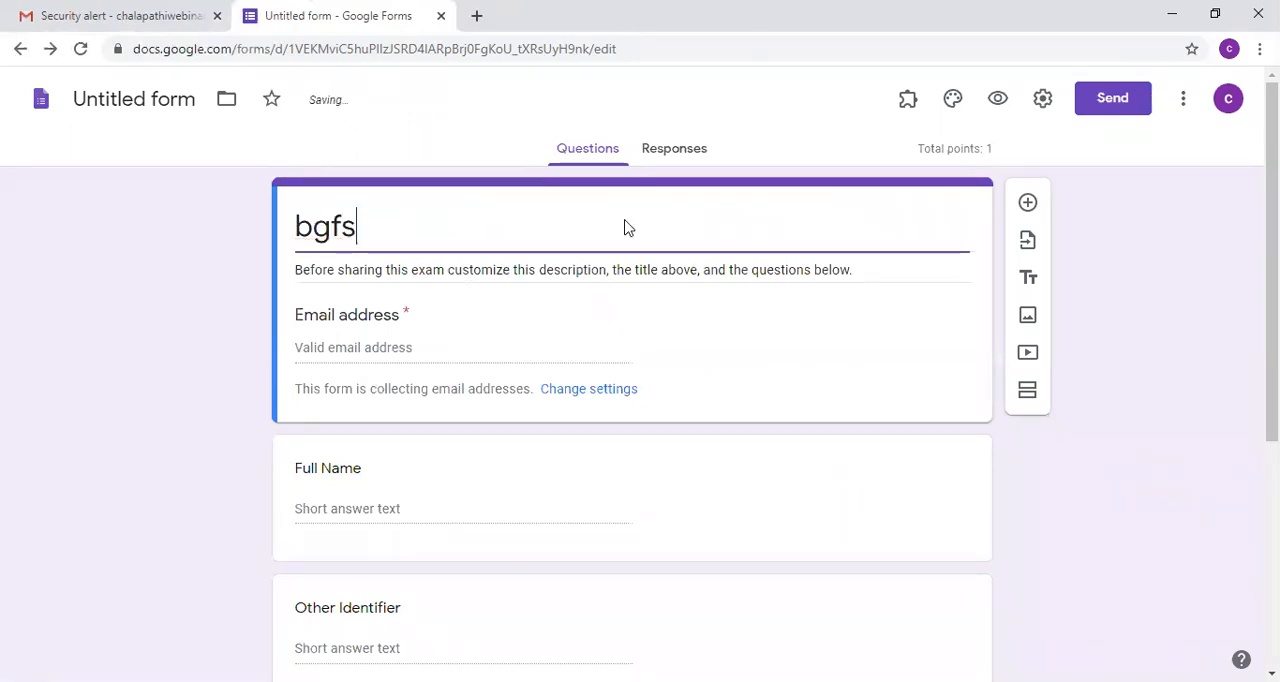
key("BackSpace")
key("BackSpace")
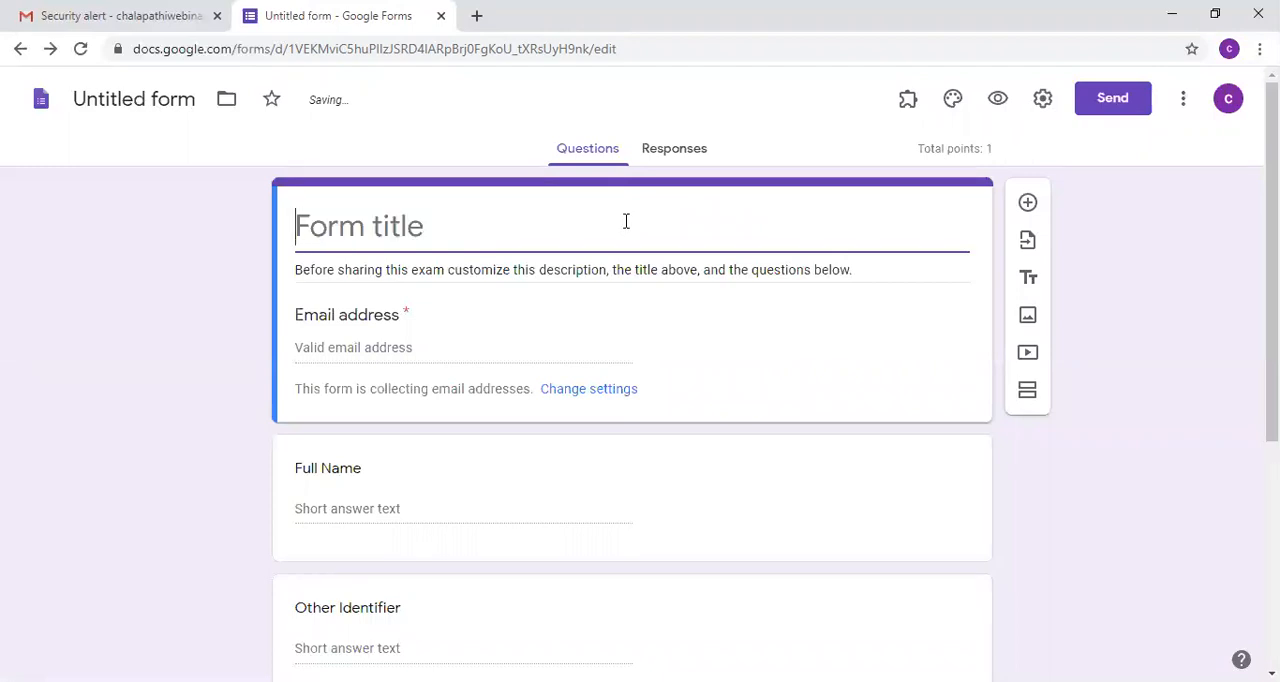
type("fjfjj")
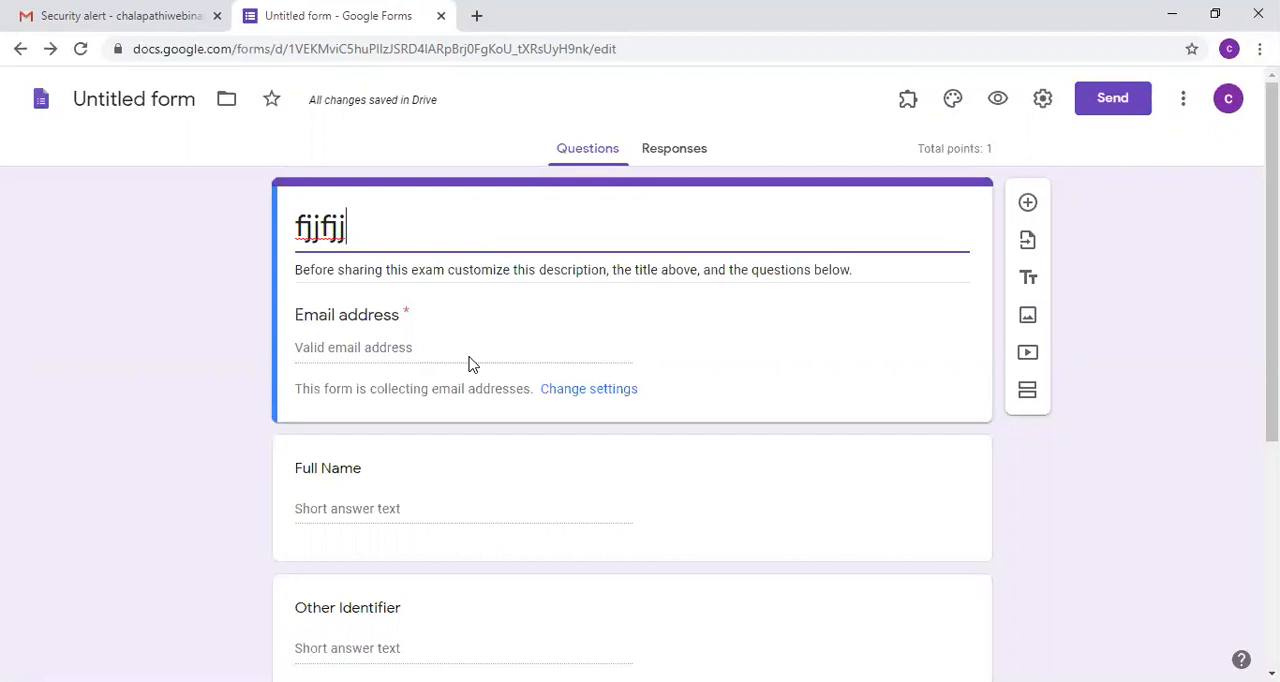
Step: Make the Full Name question required and delete the Other Identifier question
left_click(374, 507)
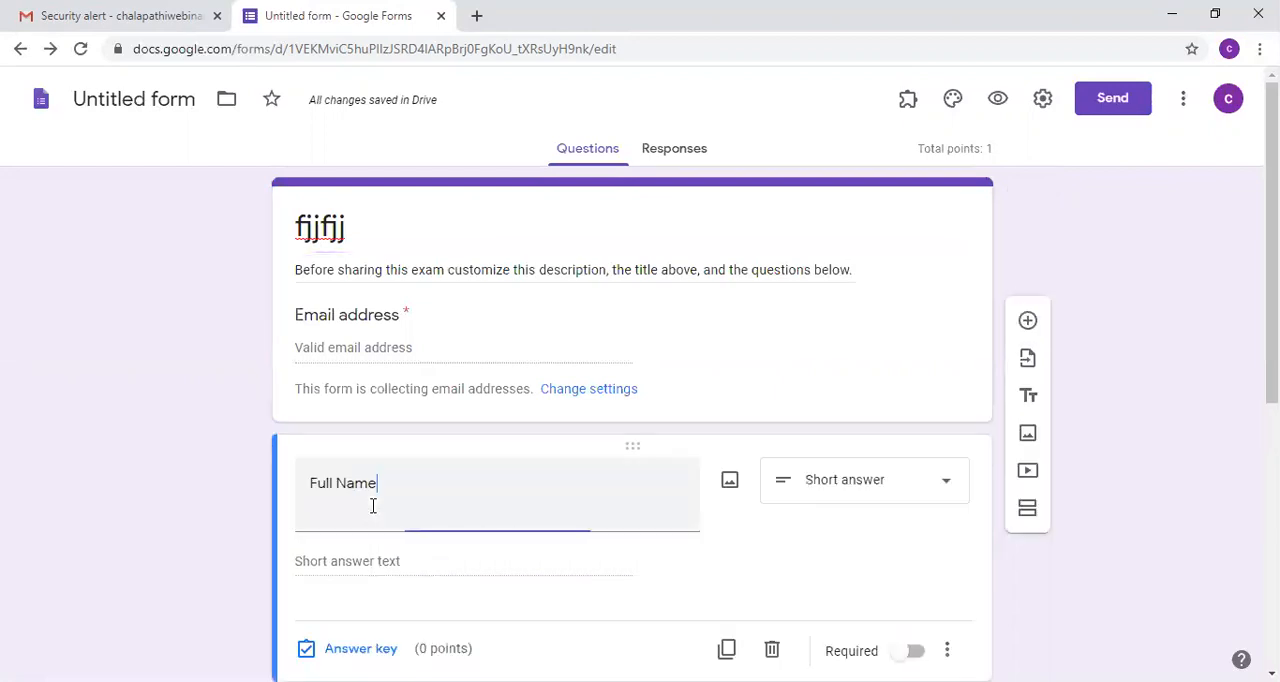
left_click(914, 650)
scroll(1236, 286, "down", 3)
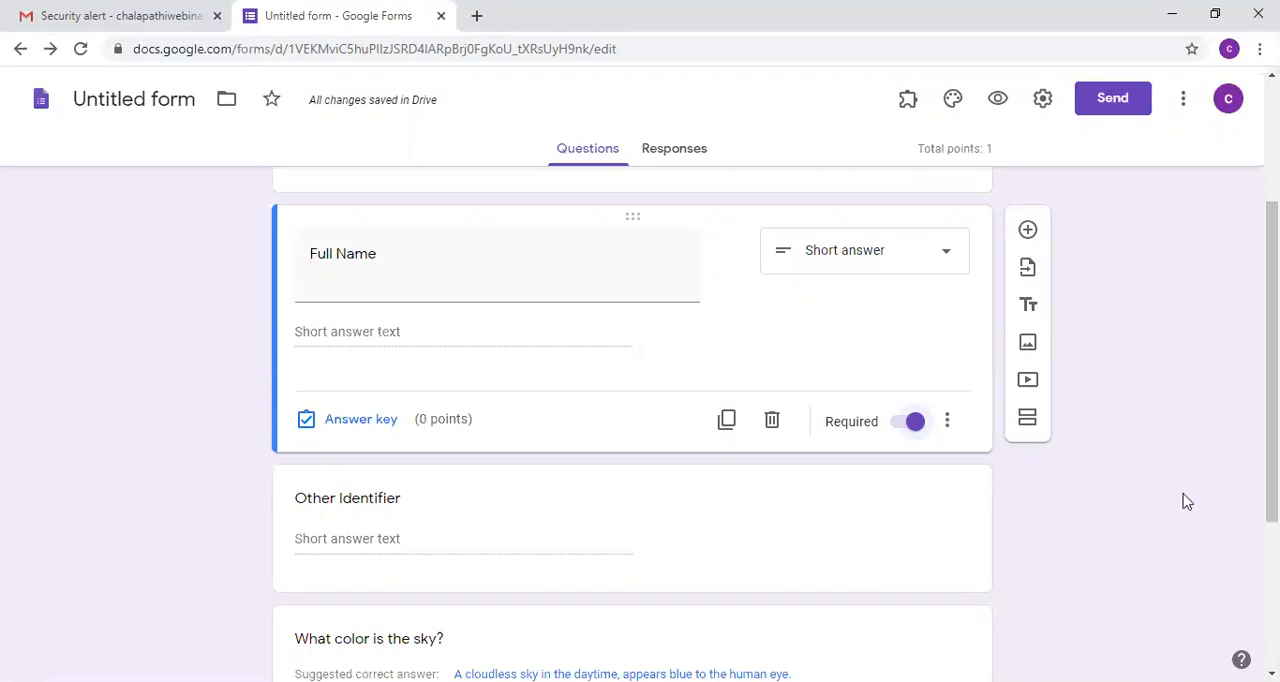
scroll(630, 420, "down", 1)
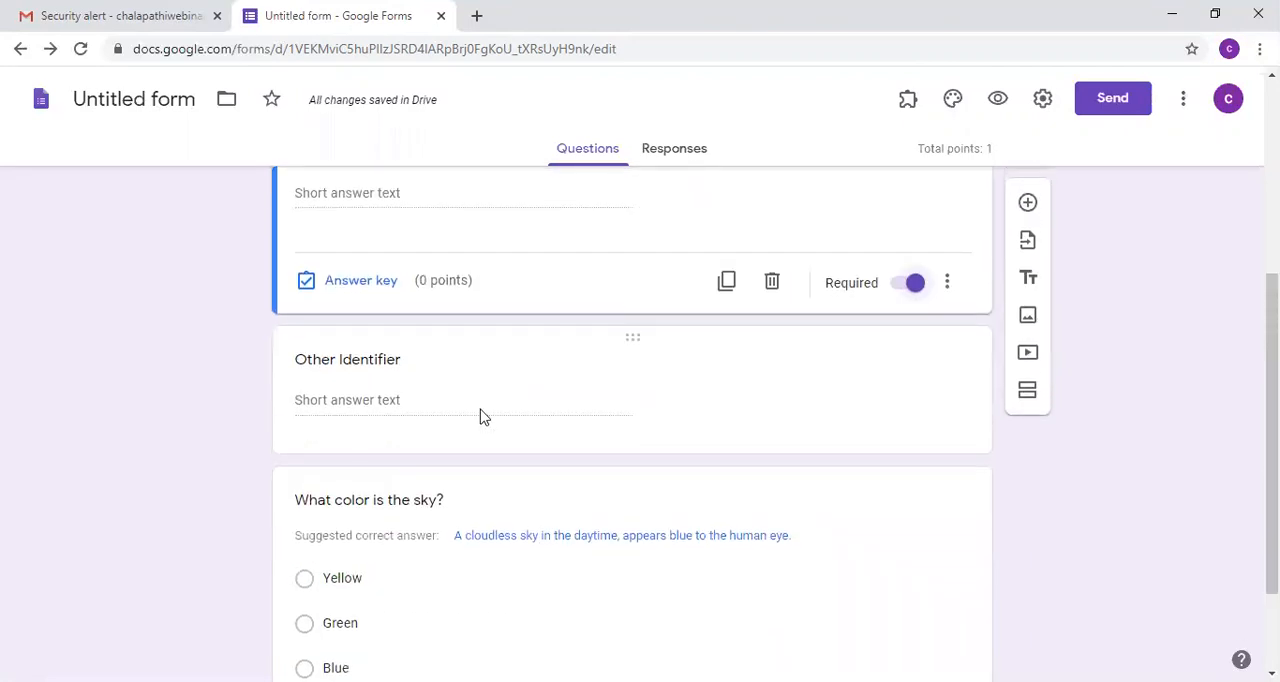
left_click(454, 420)
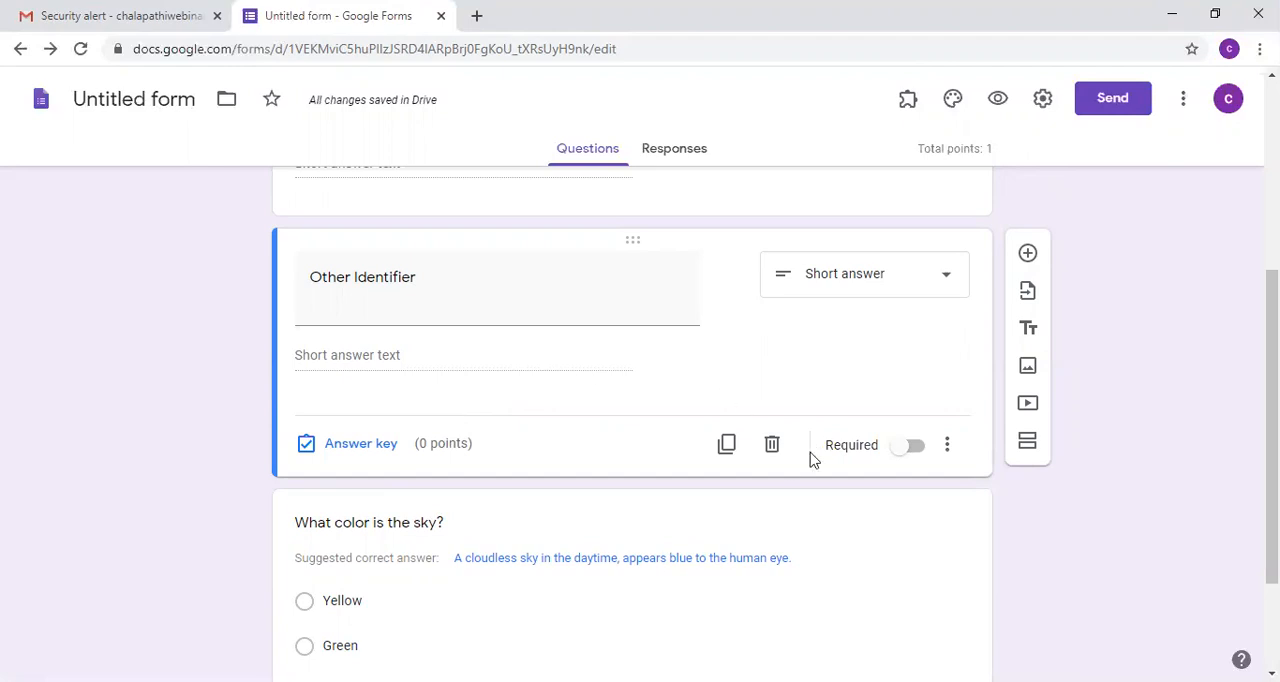
left_click(772, 449)
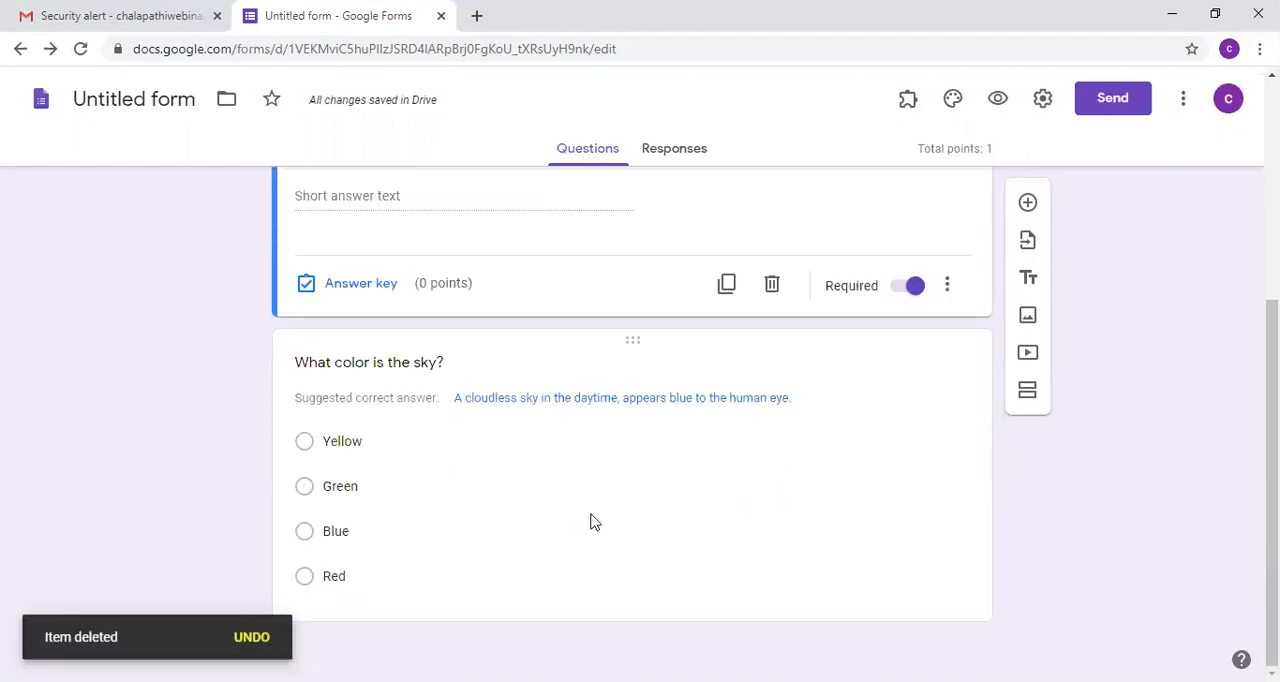
Step: Make the "What color is the sky?" question required and select its Blue option
left_click(637, 489)
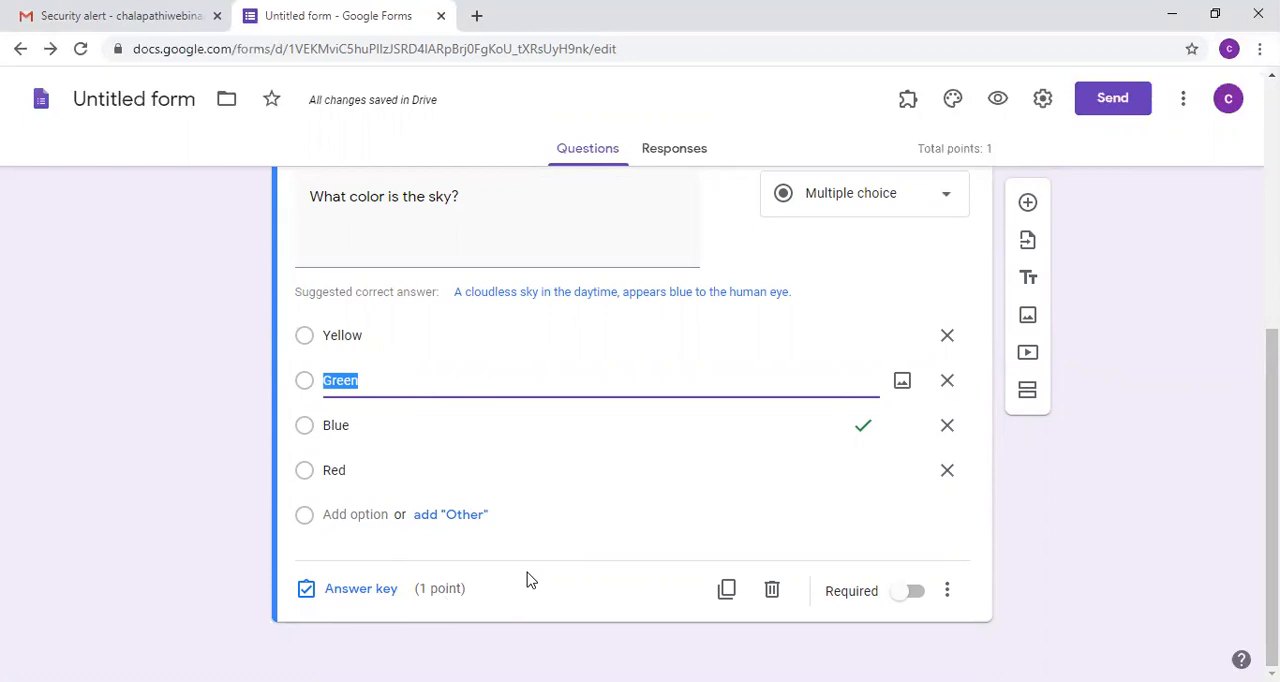
left_click(915, 596)
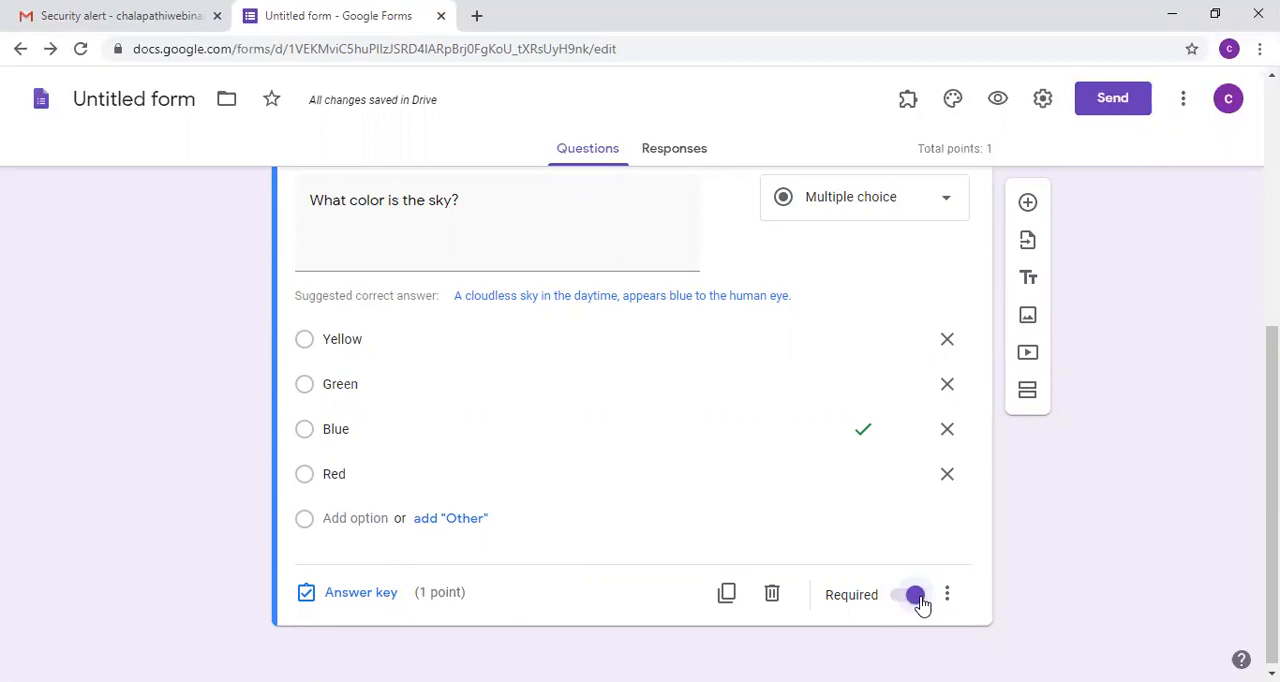
left_click(304, 438)
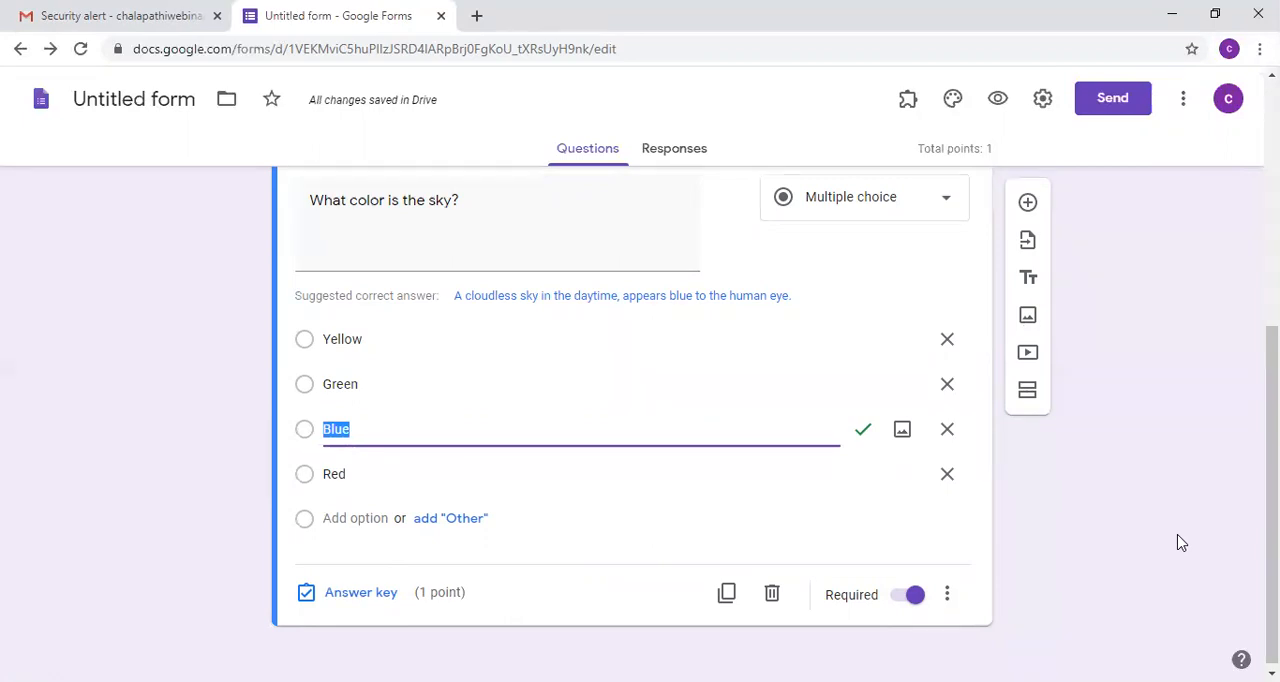
Step: Turn on certification in the Certify'em controls and set the passing score to 50%
left_click(908, 100)
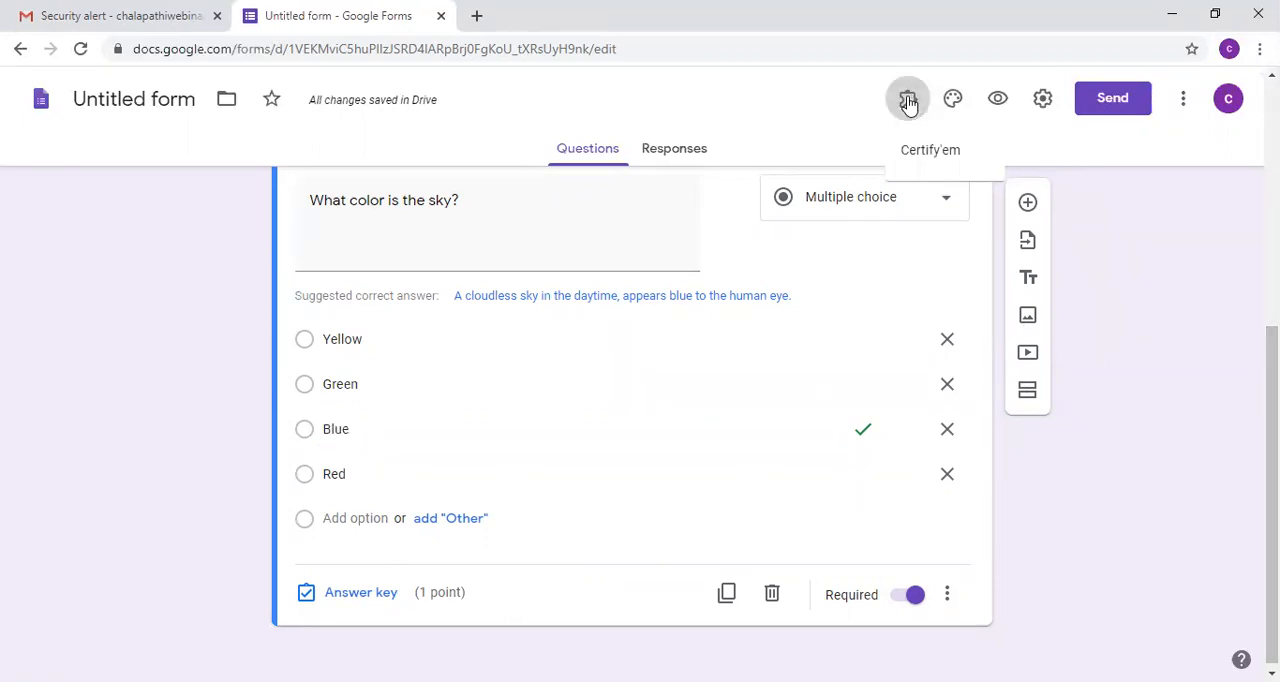
left_click(964, 154)
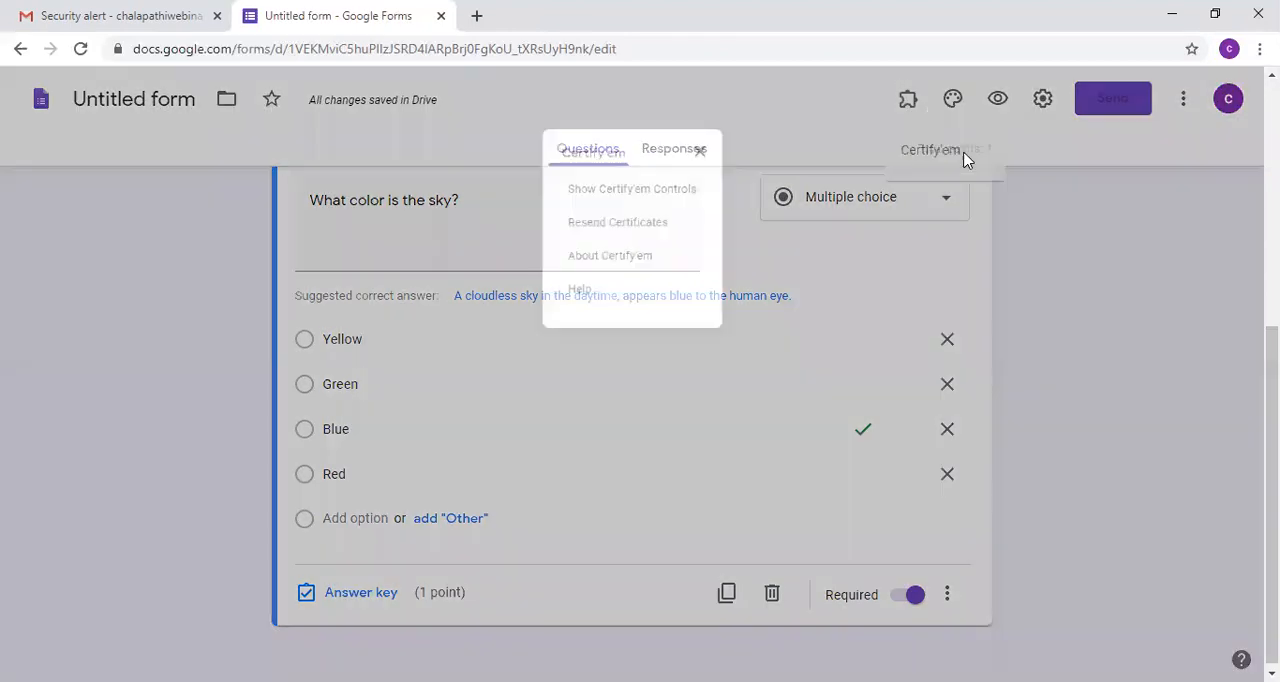
left_click(605, 190)
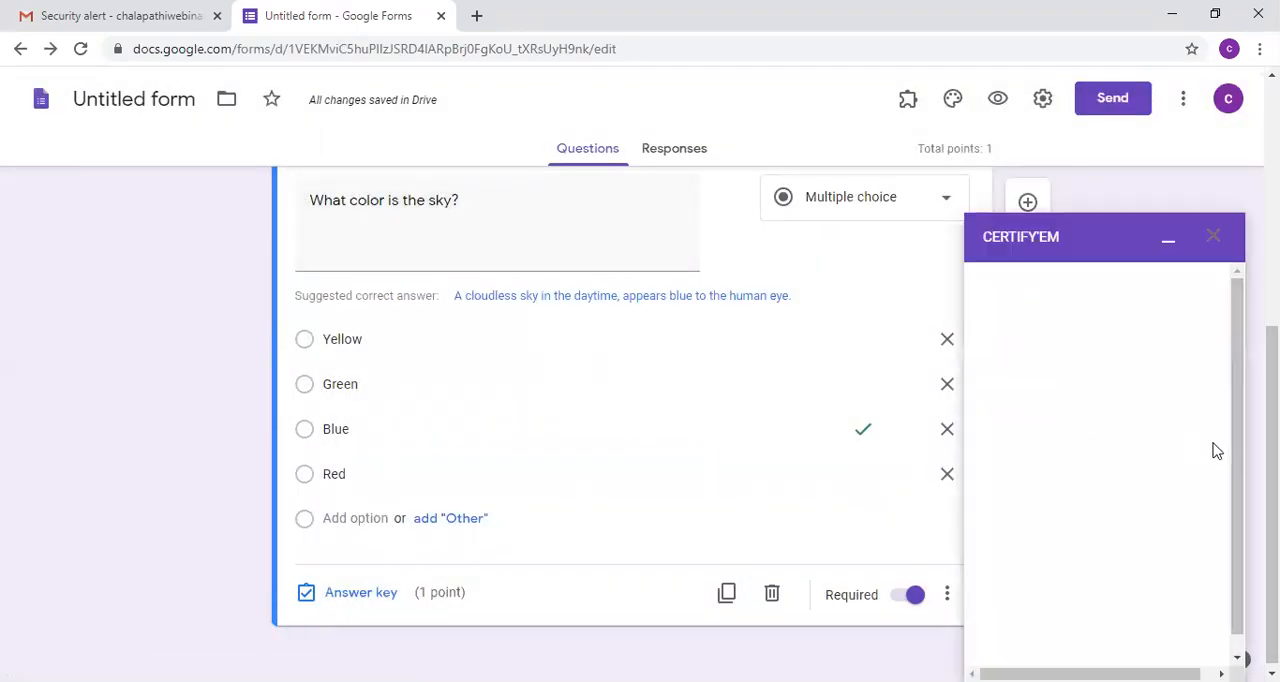
left_click(1100, 632)
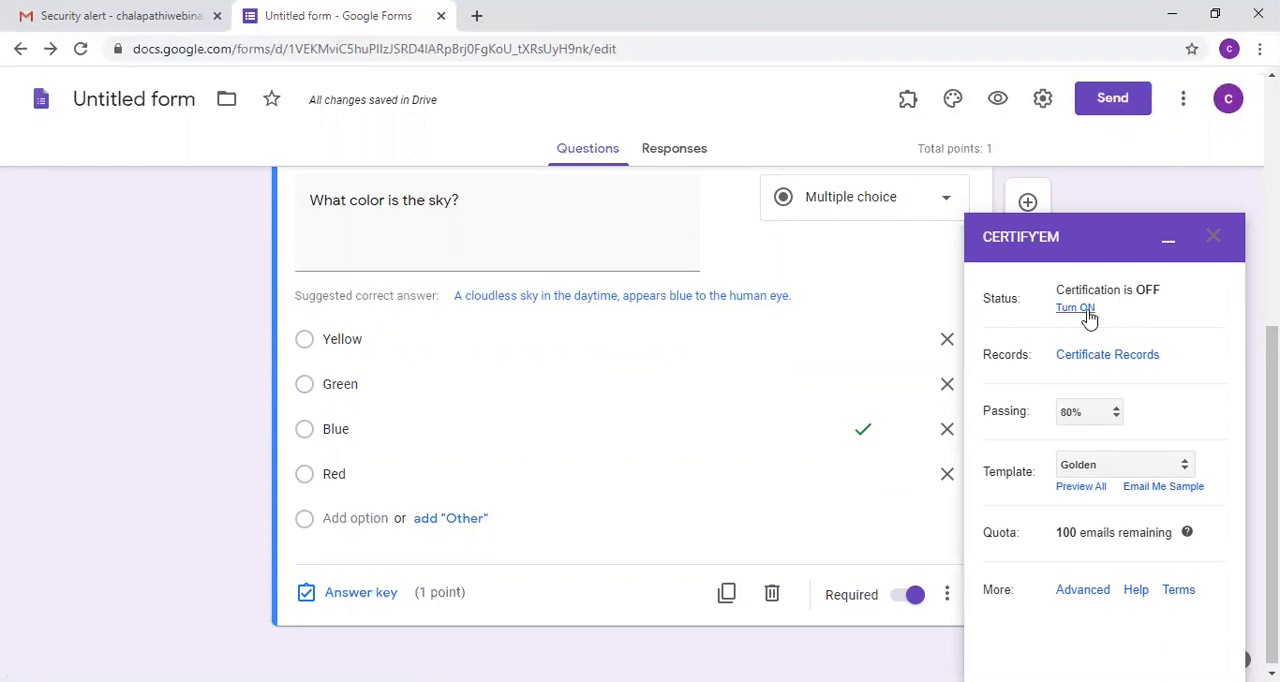
left_click(1075, 308)
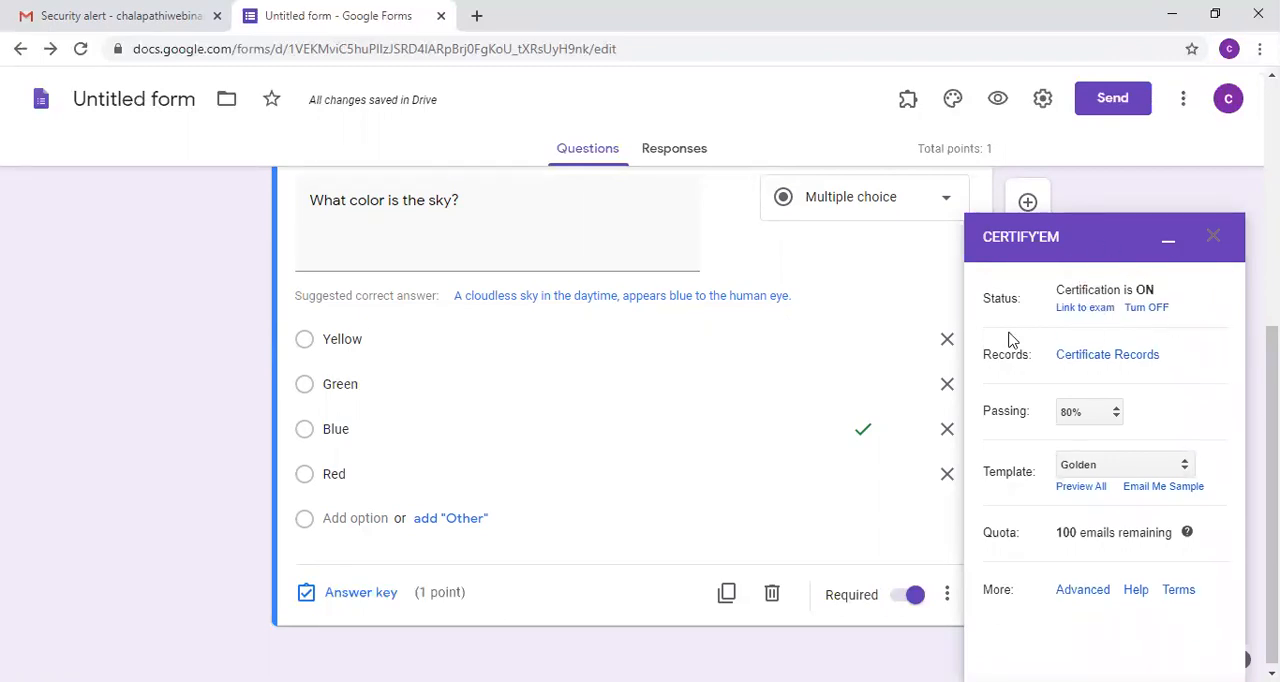
left_click(1090, 422)
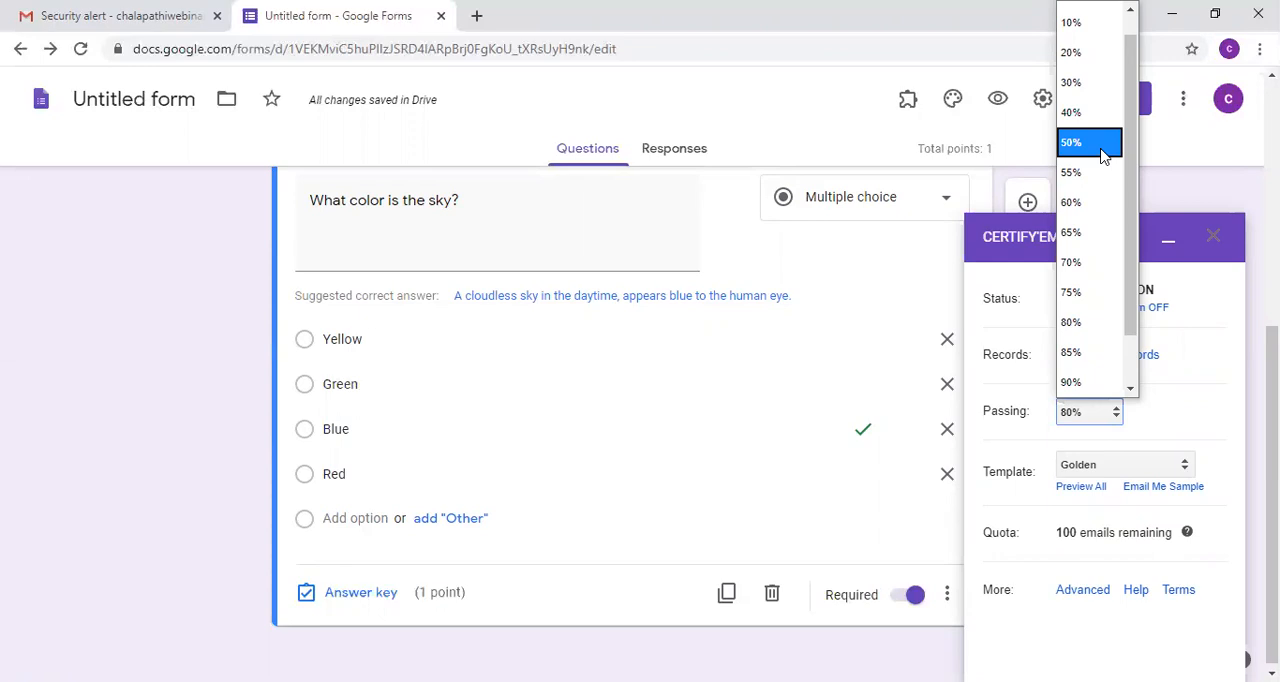
left_click(1103, 153)
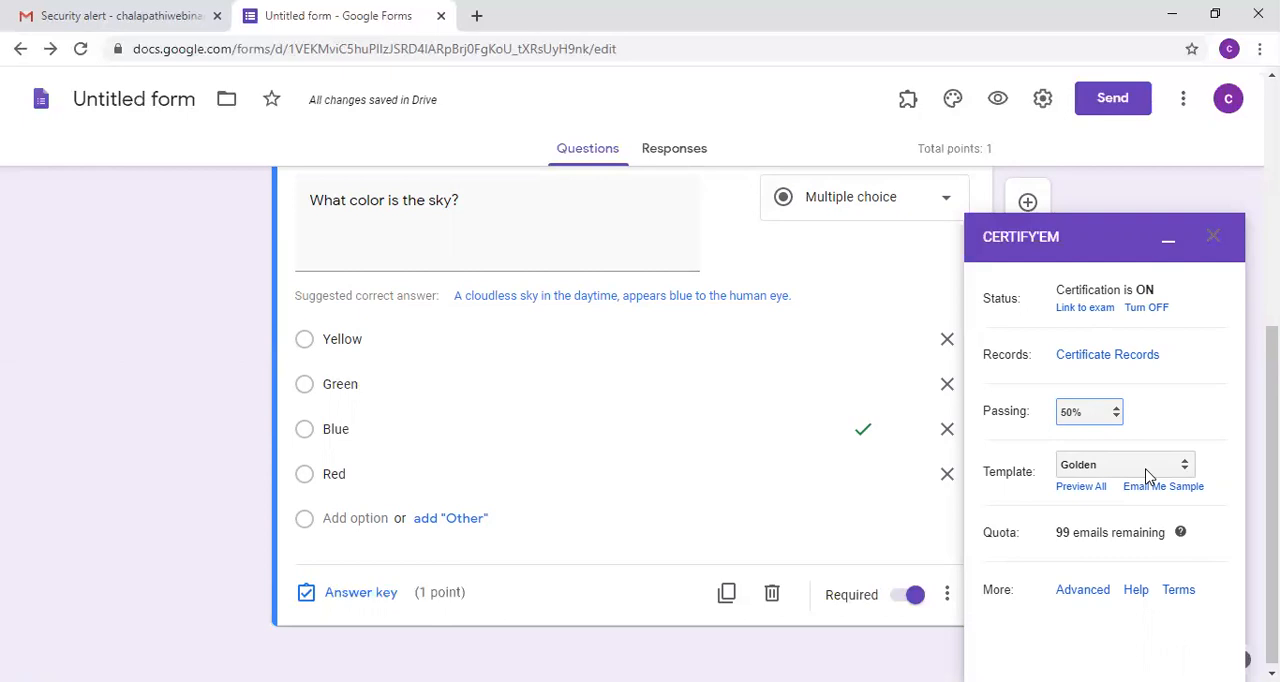
left_click(1148, 476)
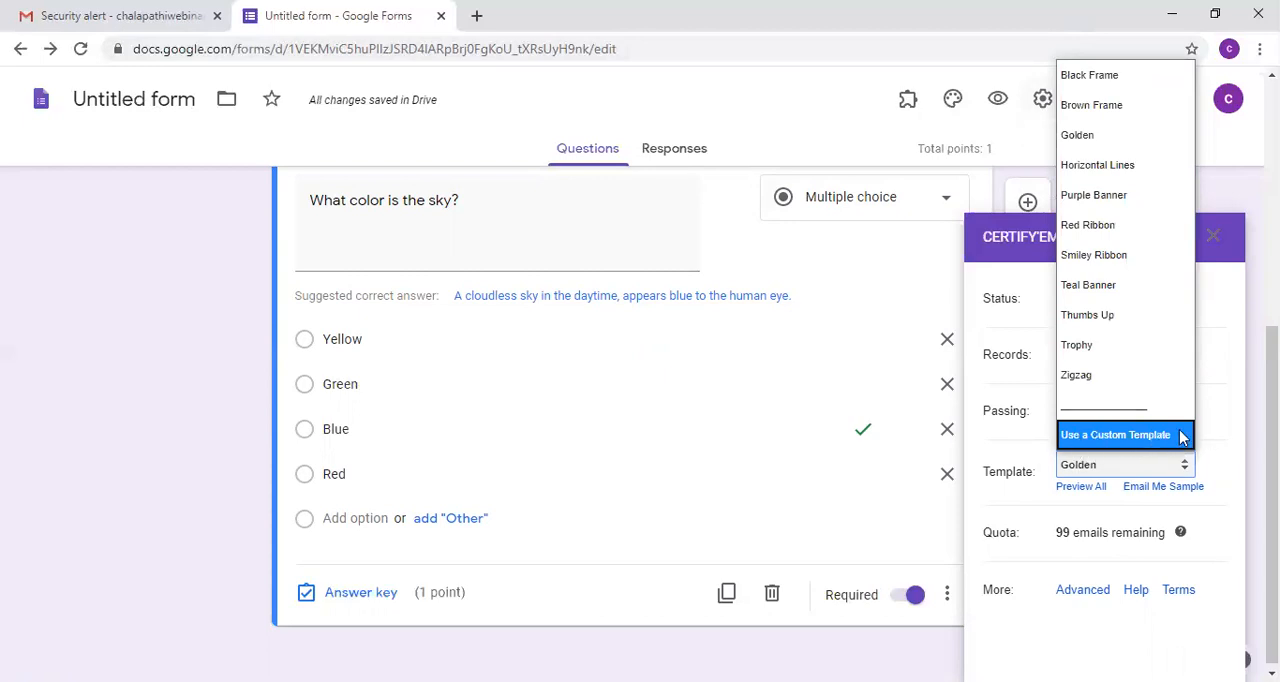
key("Up")
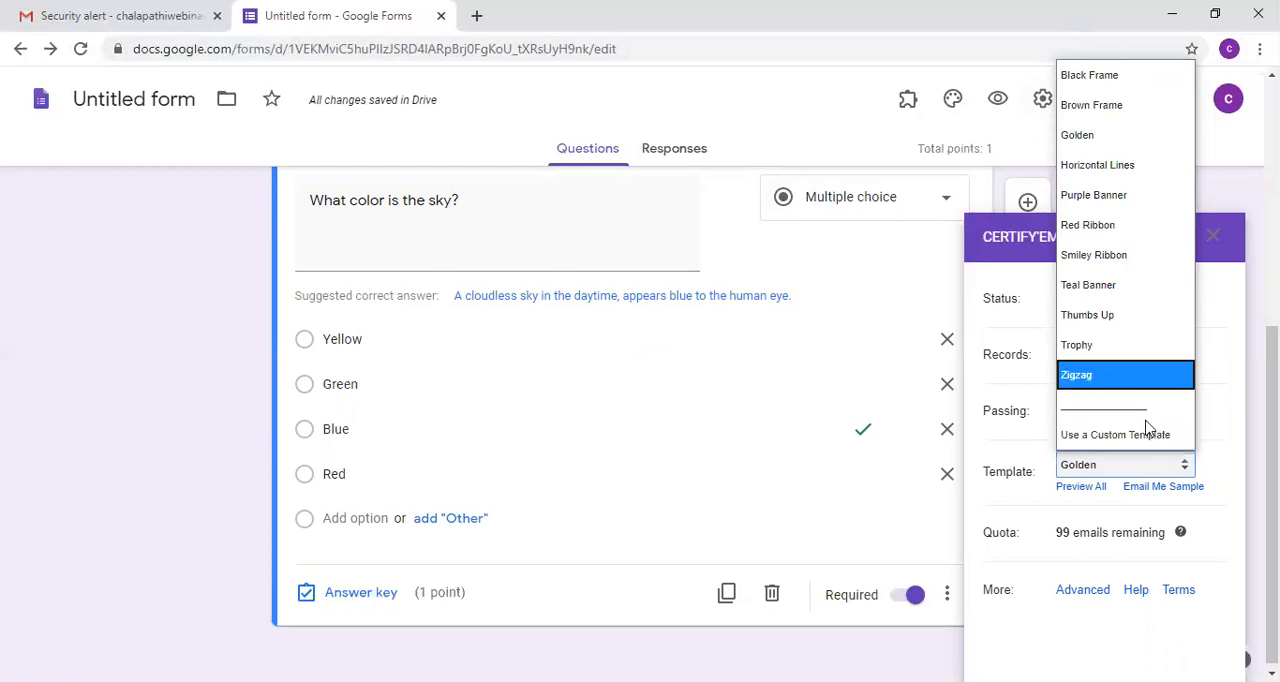
left_click(1002, 548)
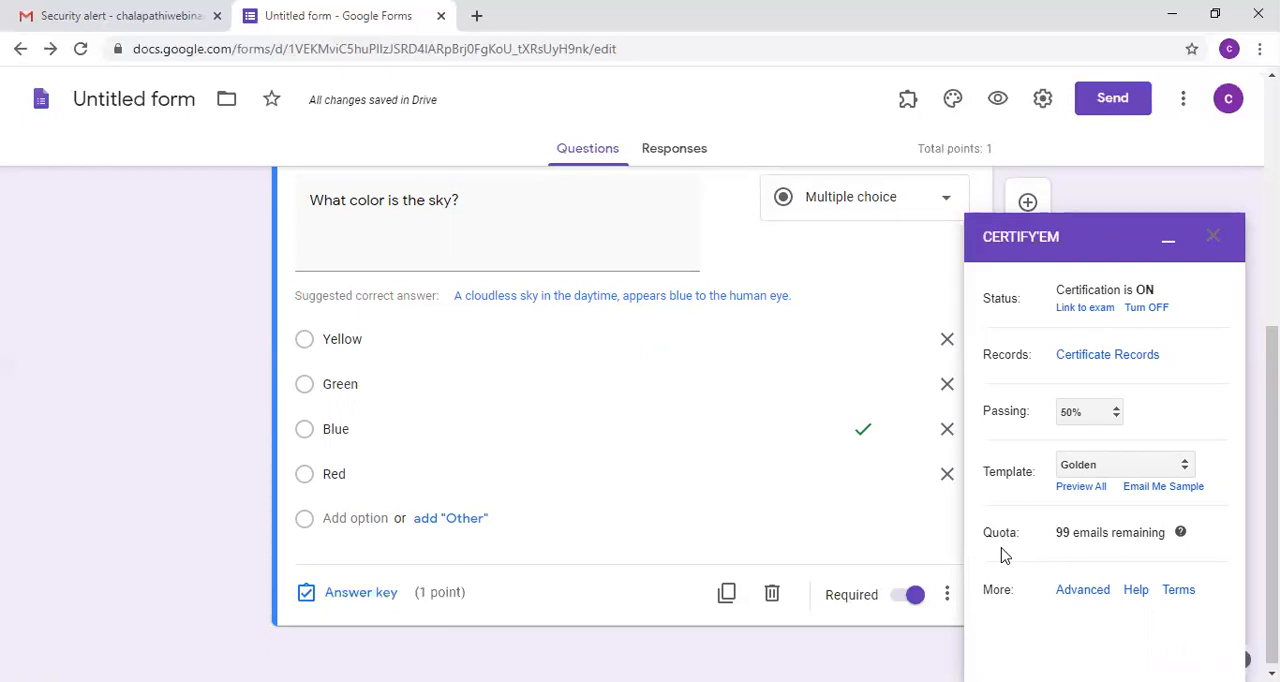
Step: Open Certify'em's advanced options and shorten the submission message to "Thank you for your submission."
left_click(1090, 593)
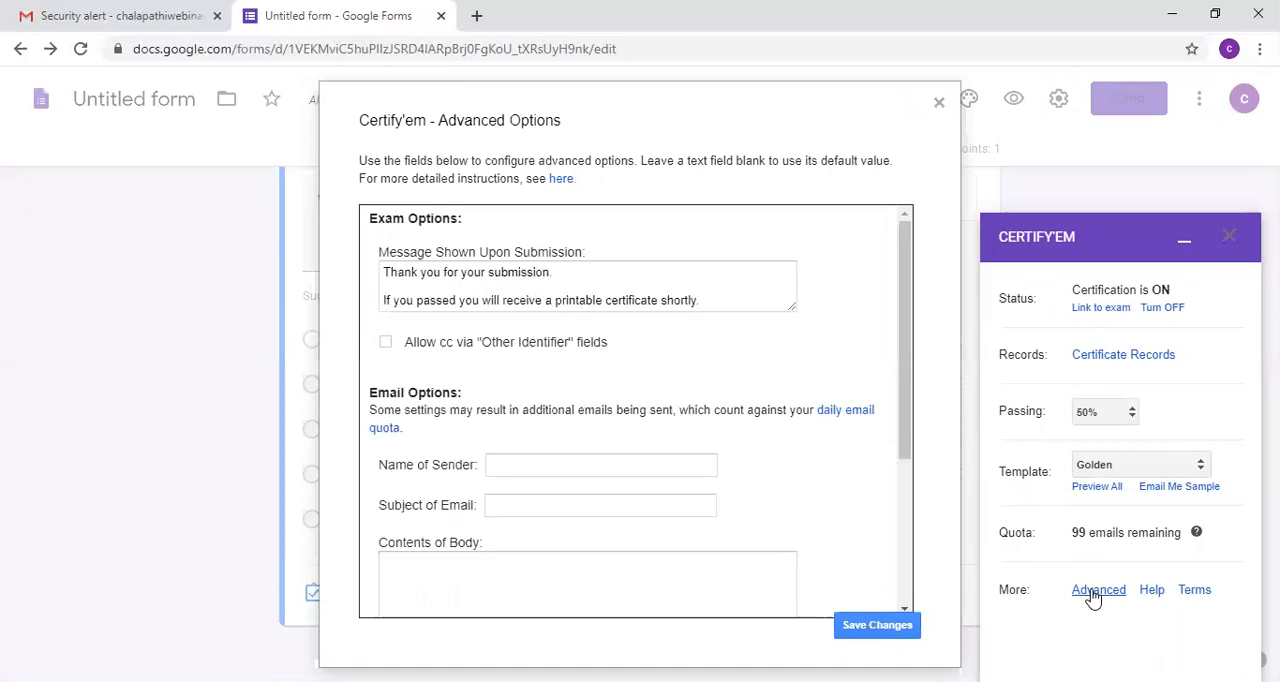
left_click_drag(708, 305, 375, 318)
key("BackSpace")
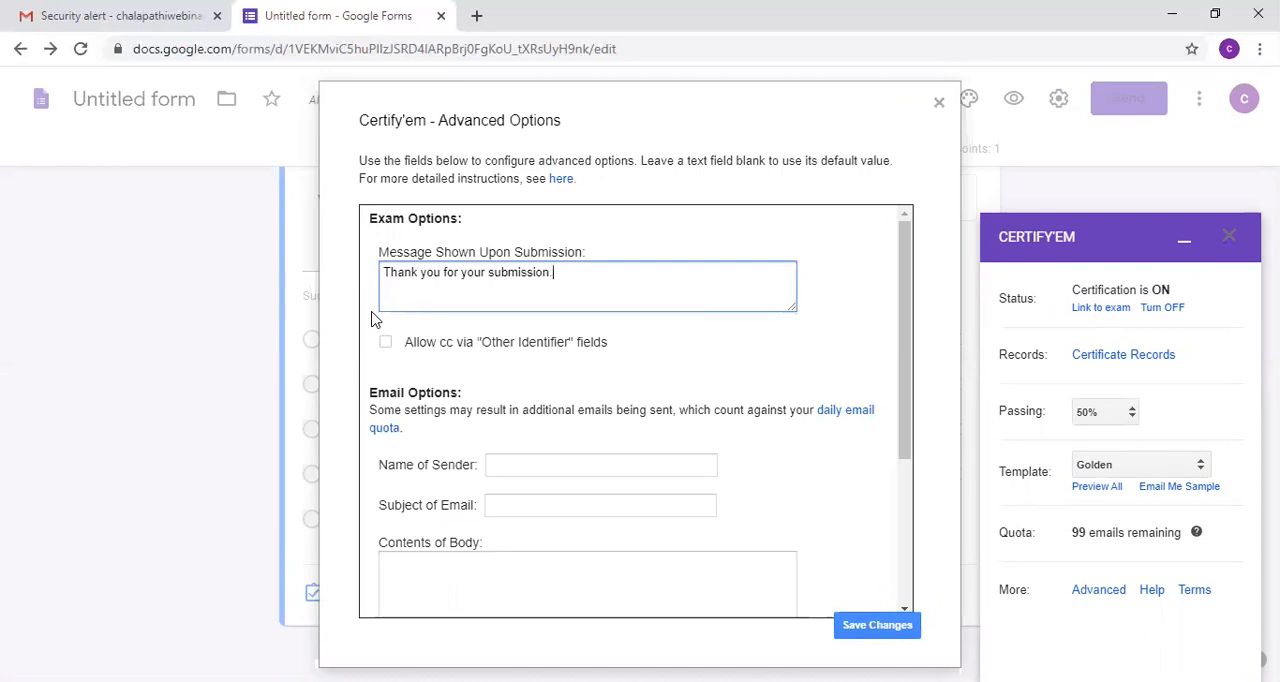
Step: Fill in the certificate email's sender name, set its subject to "ngdfjgndf" and its body to "gdnnhjfg"
left_click(545, 463)
type("sjhgkdfhkglf")
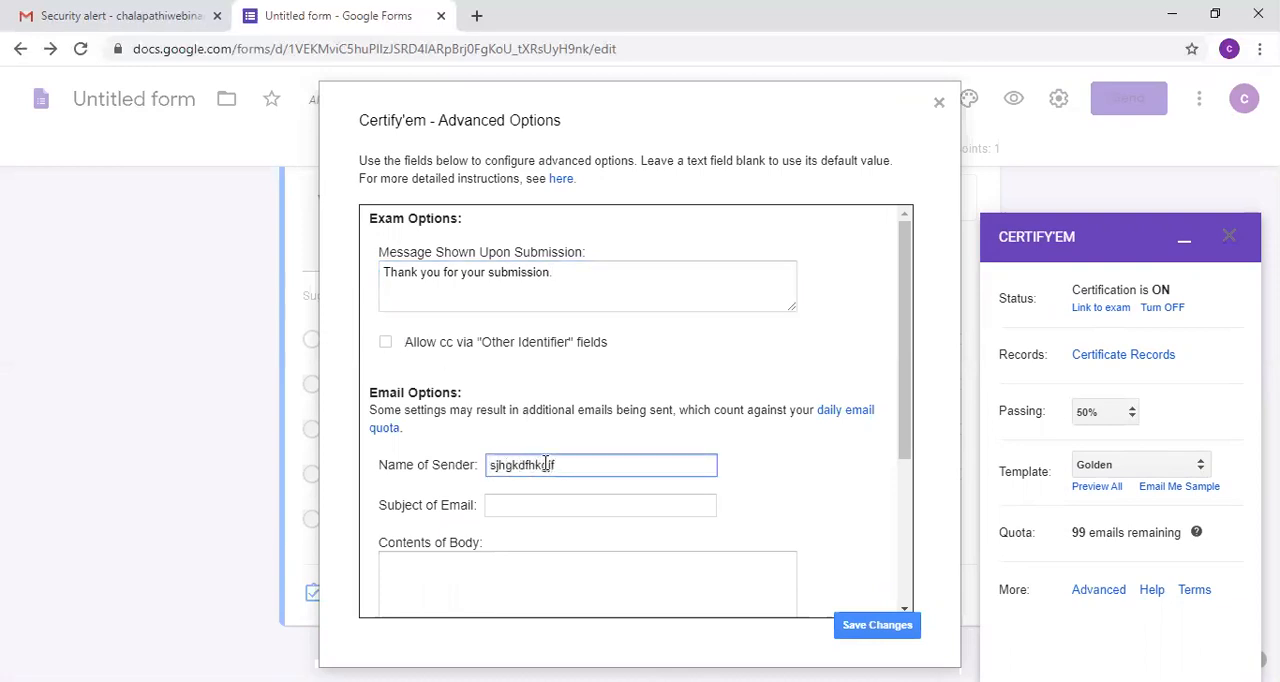
key("Tab")
type("ngdfjgndf")
key("Tab")
type("gdnnhjfg")
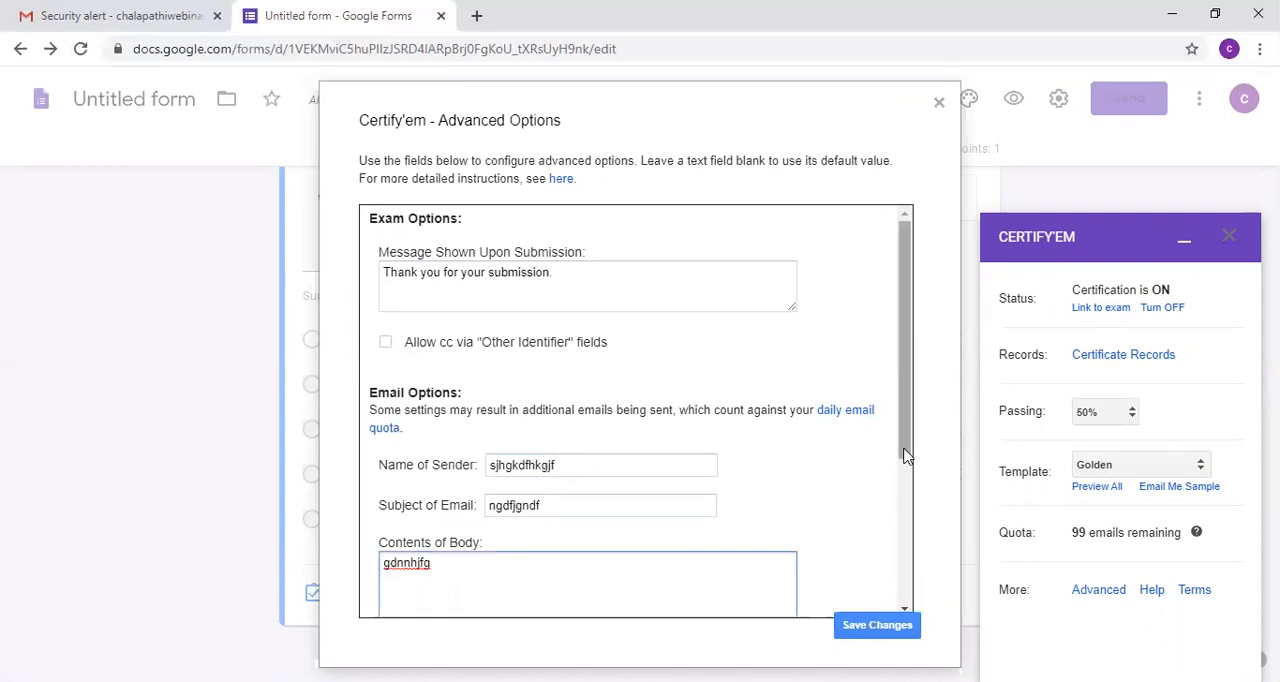
Step: Choose PDF as the format for sending certificates and save the advanced options
left_click_drag(908, 455, 914, 614)
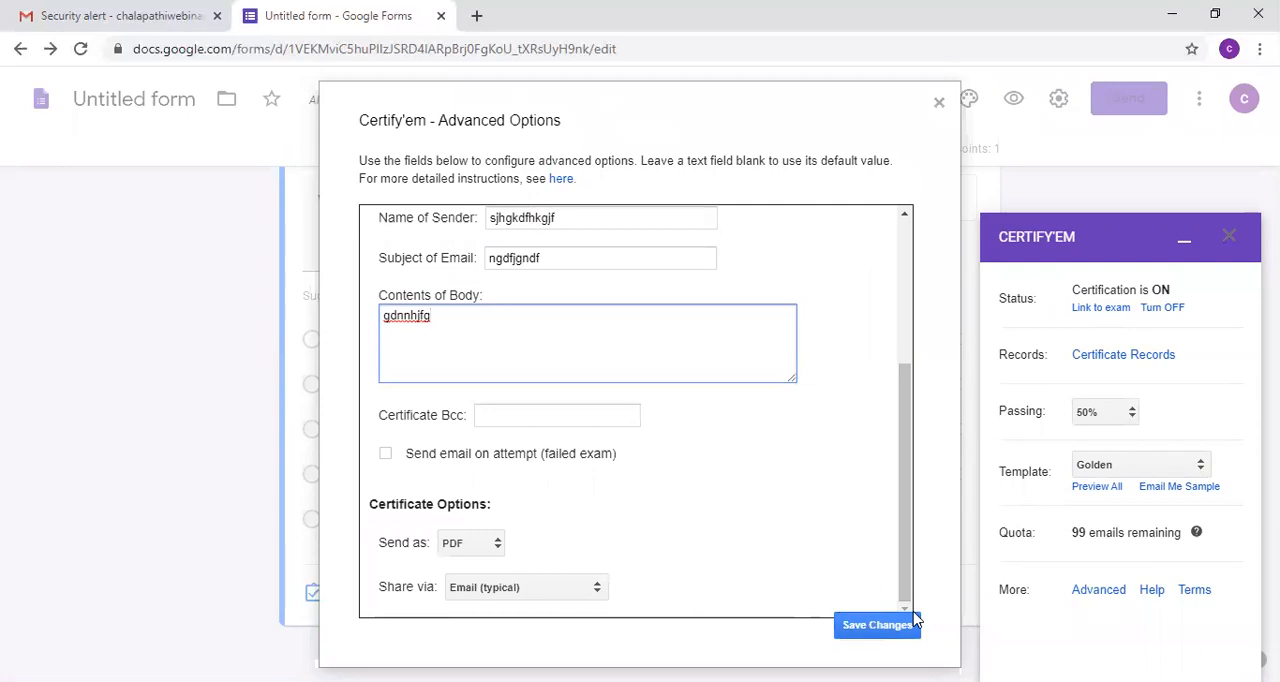
left_click(498, 545)
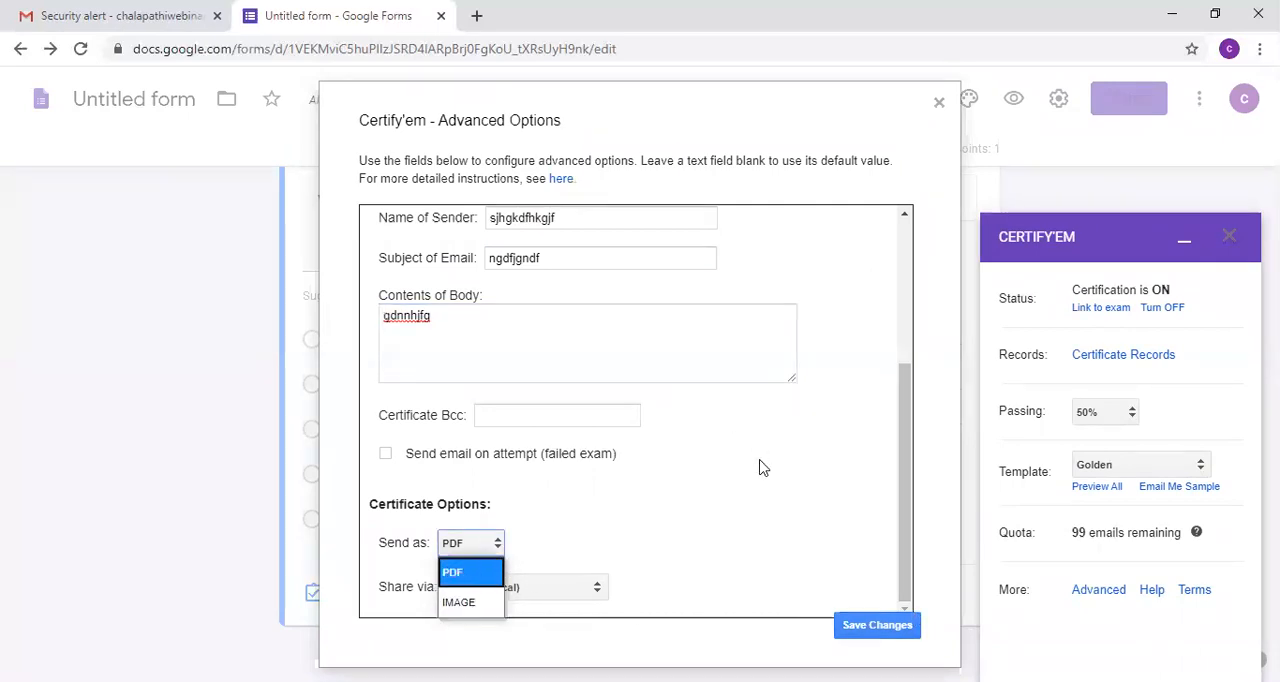
left_click(482, 572)
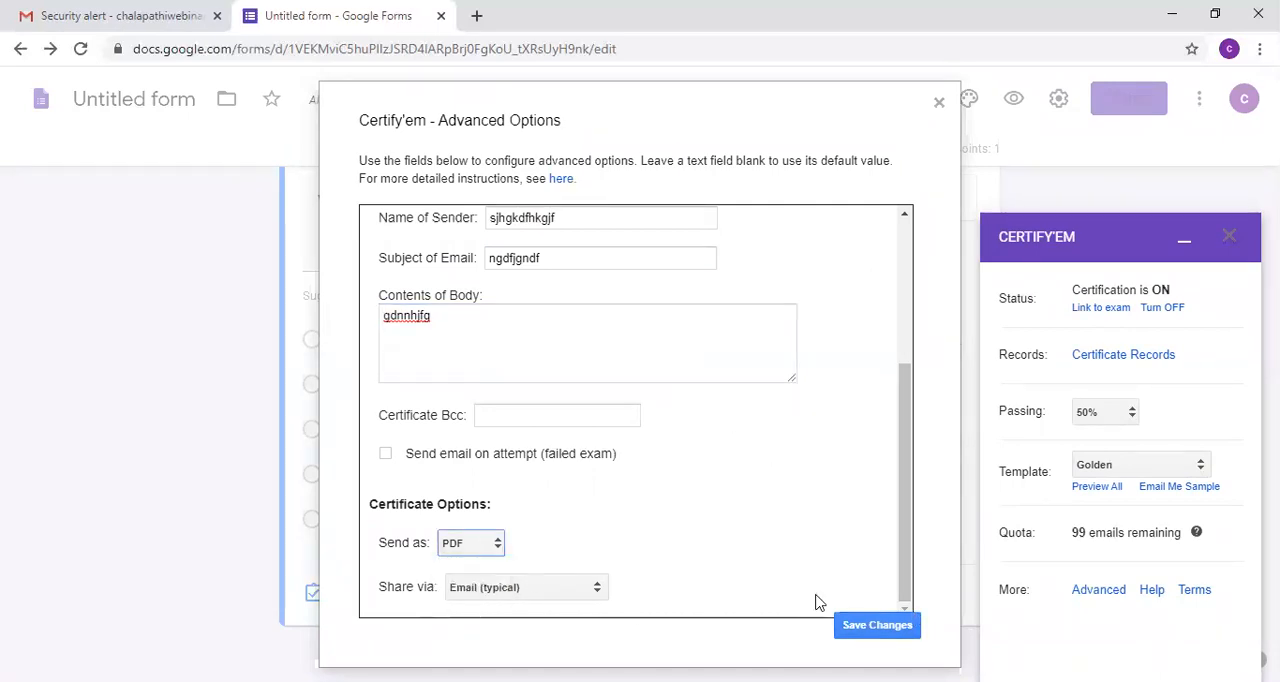
left_click(878, 627)
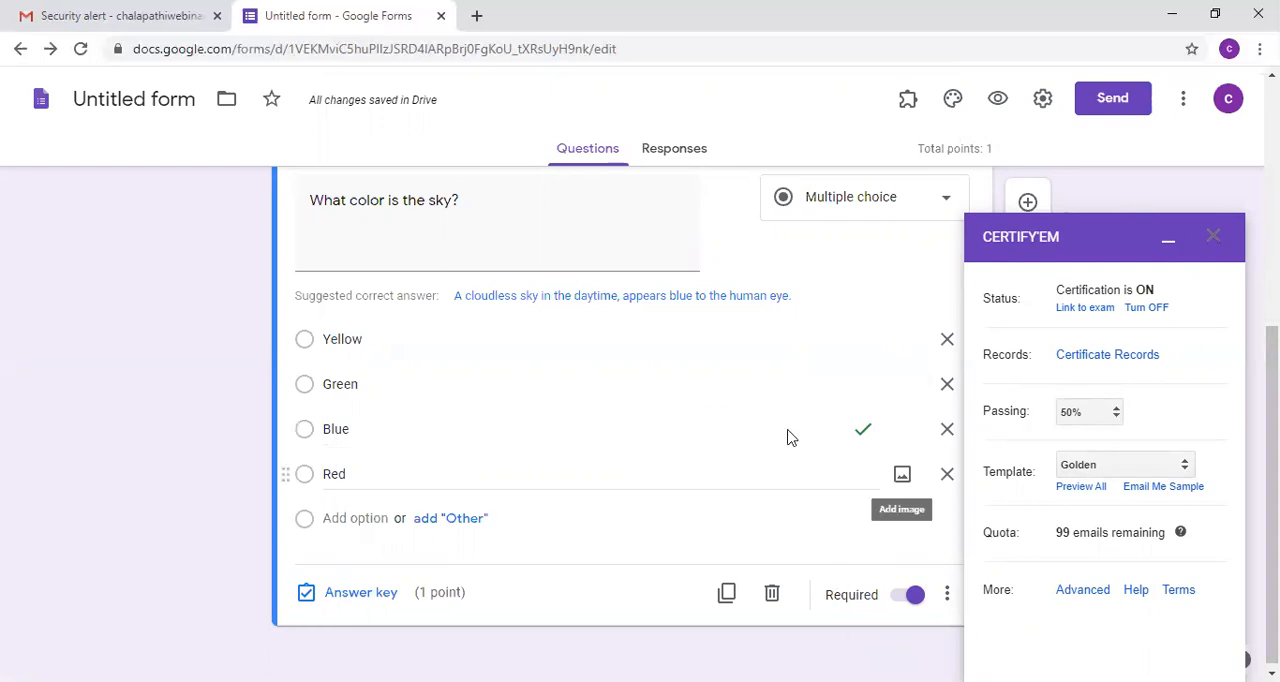
Step: Open the form preview and begin answering the Email address question
left_click(998, 99)
left_click(468, 340)
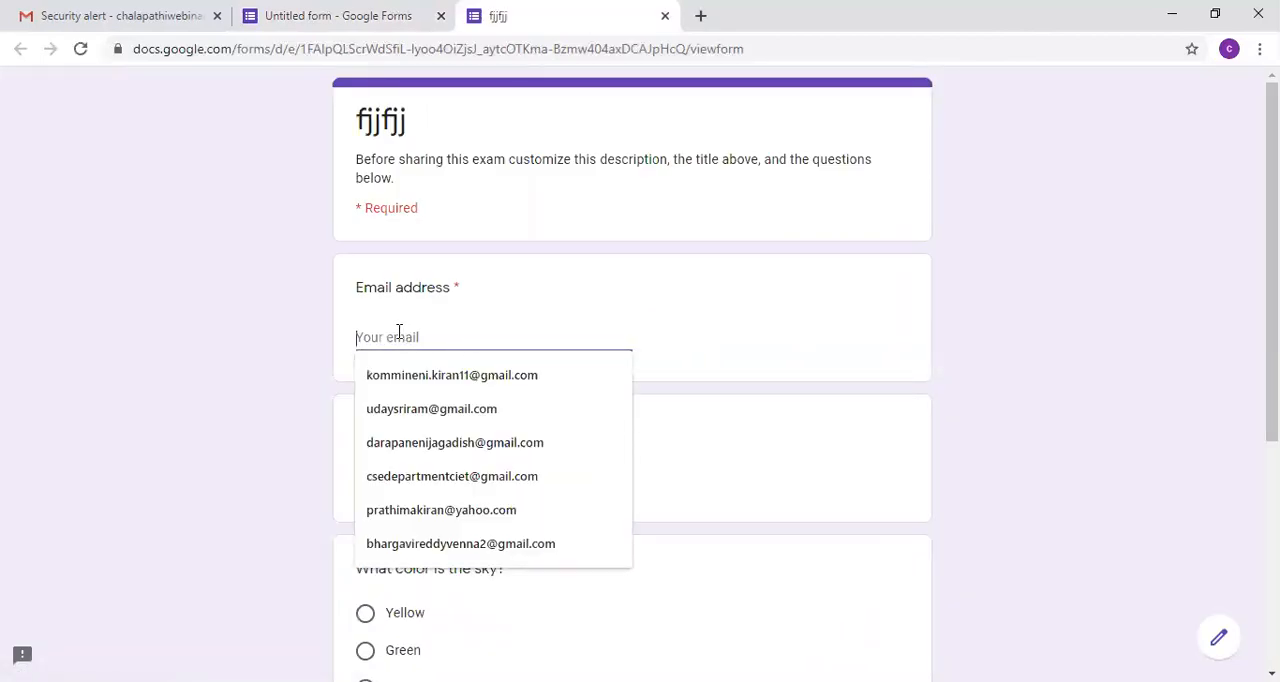
type("dbhfj")
key("BackSpace")
key("BackSpace")
key("BackSpace")
key("BackSpace")
key("BackSpace")
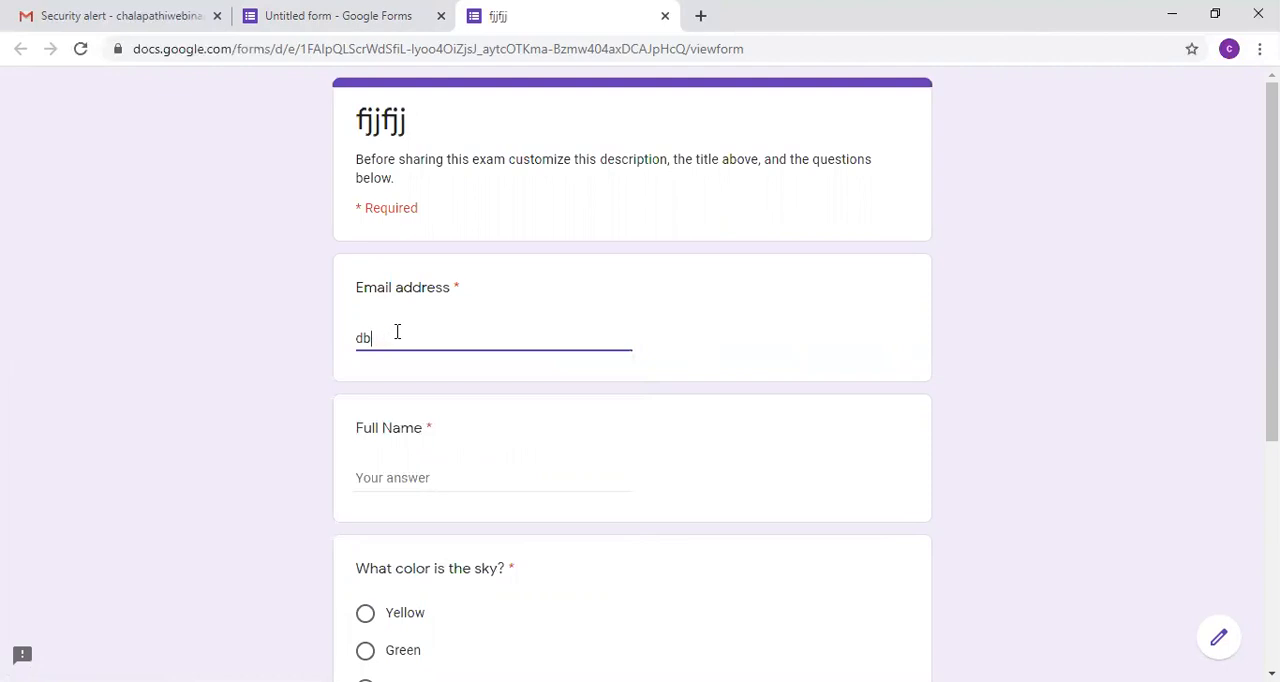
type("we")
key("BackSpace")
key("BackSpace")
Step: Enter the respondent's email address by picking a suggested address and correcting its number
type("chalap")
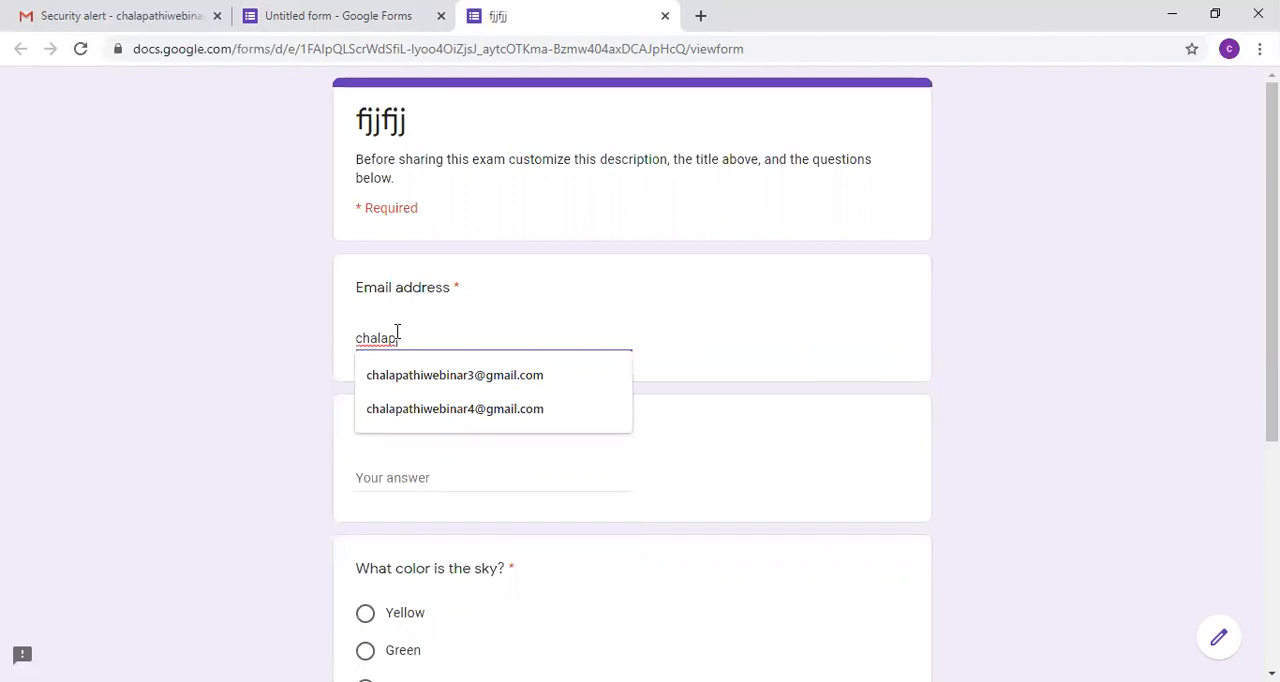
key("Down")
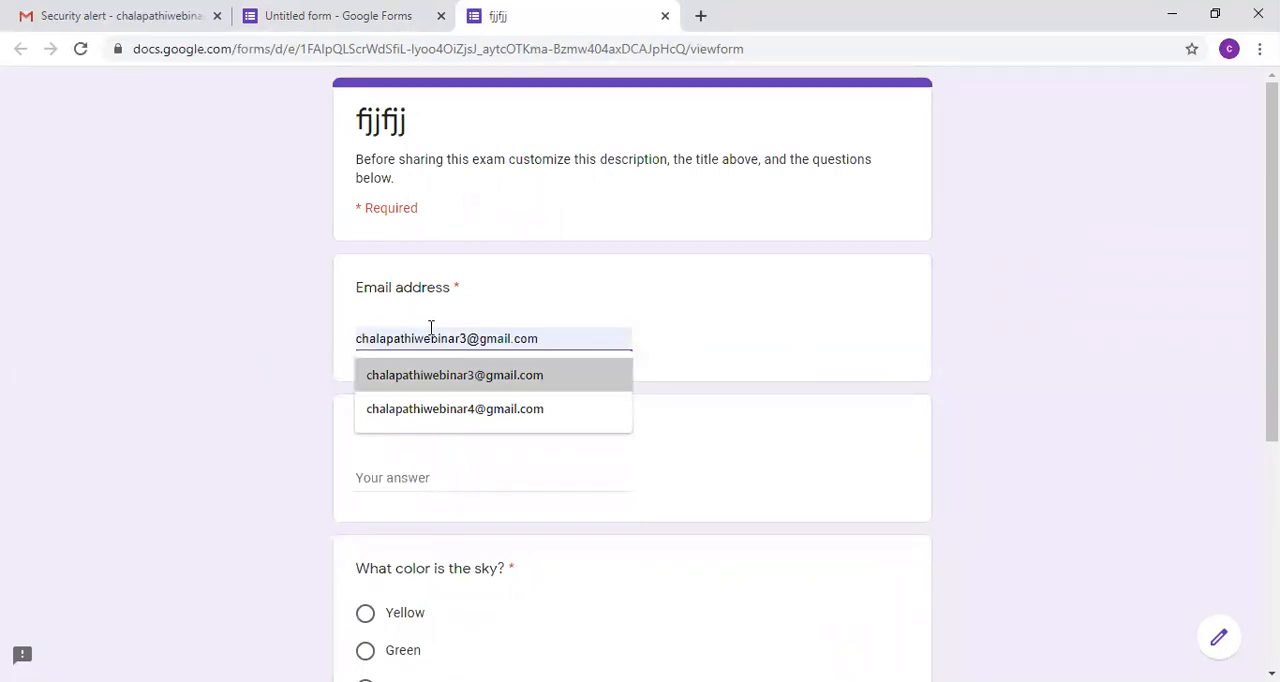
left_click(533, 408)
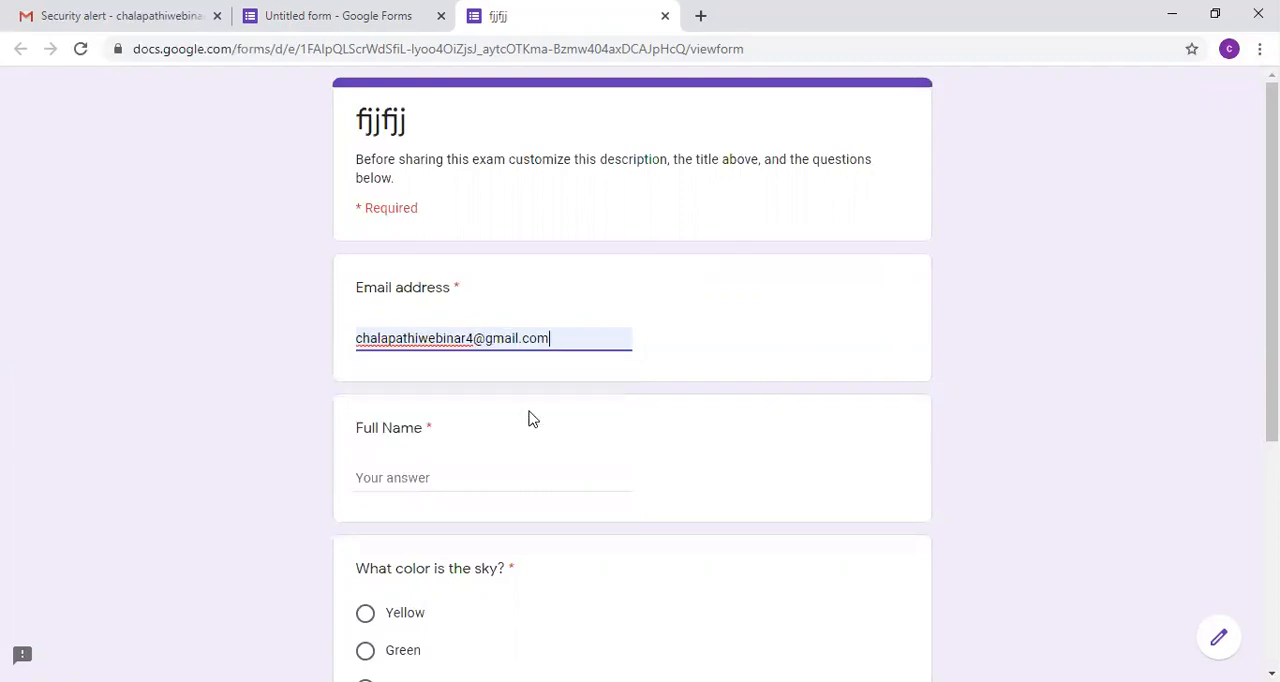
left_click(476, 340)
key("BackSpace")
type("5")
double_click(476, 340)
Step: Complete and submit the quiz with the respondent's full name and Blue as the sky color answer
key("Tab")
type("b nmcnbnmg")
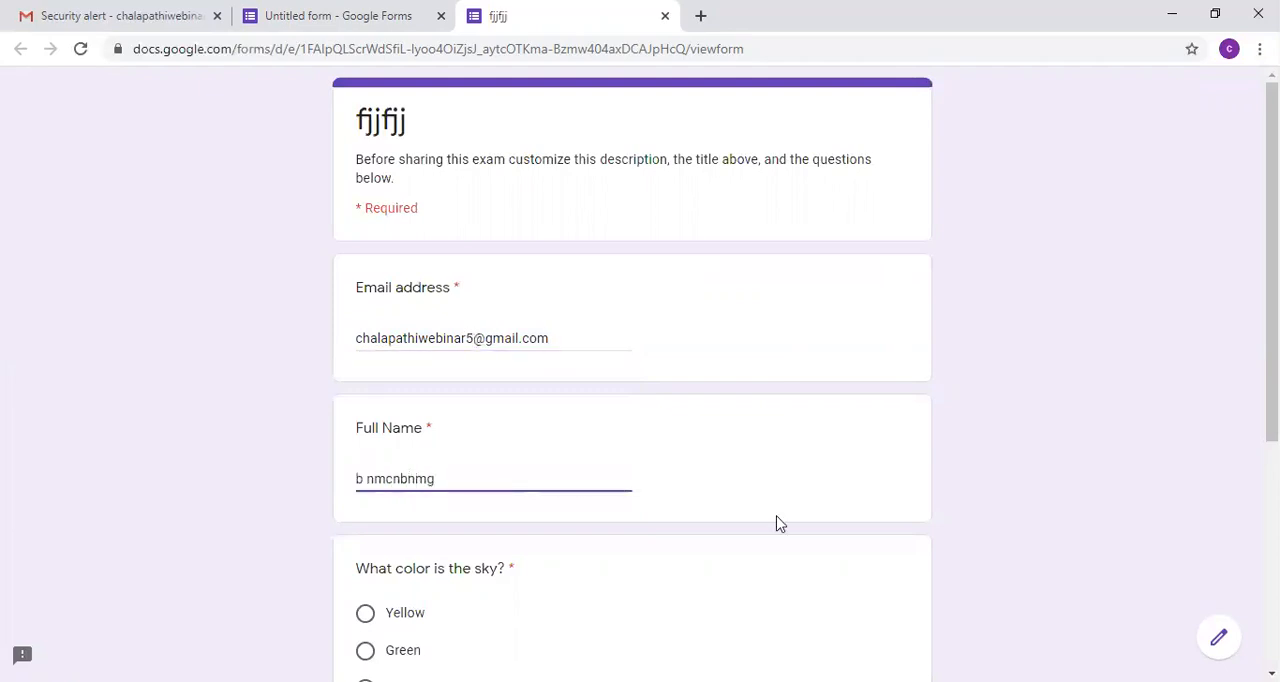
scroll(640, 400, "down", 3)
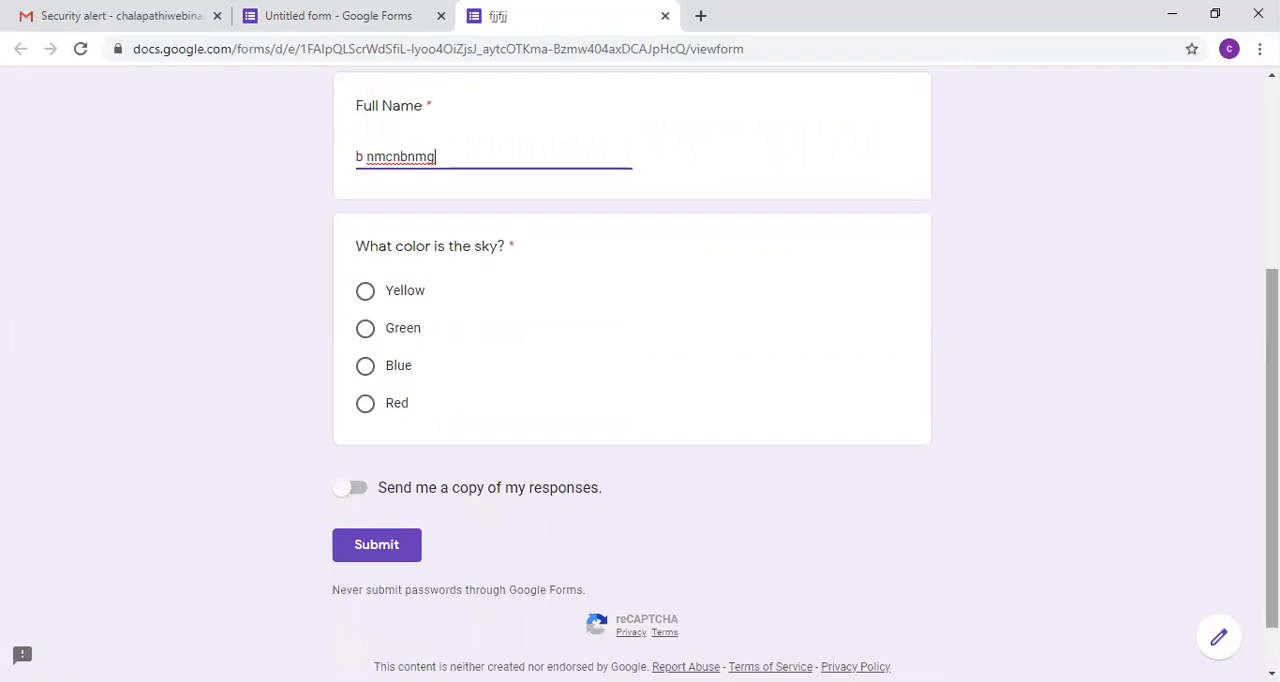
left_click(367, 368)
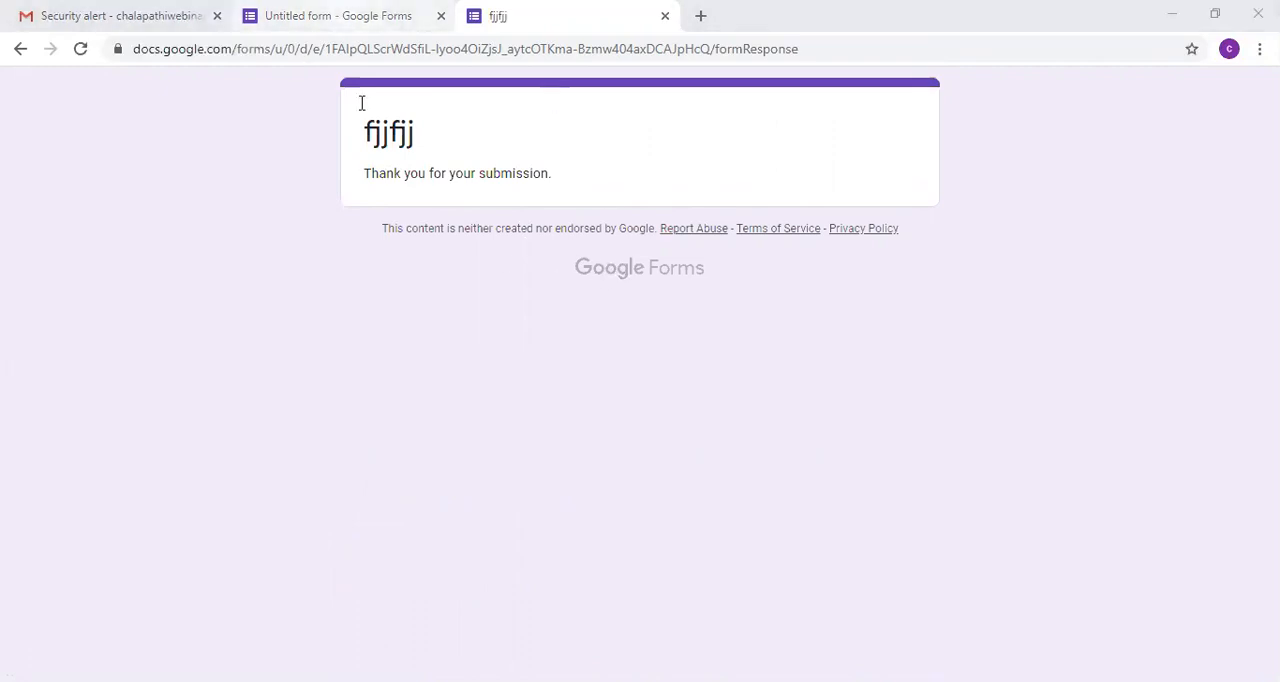
Step: Return to the form editor and view the response summary, dismissing the tip about responses to each question
left_click(338, 16)
left_click(661, 148)
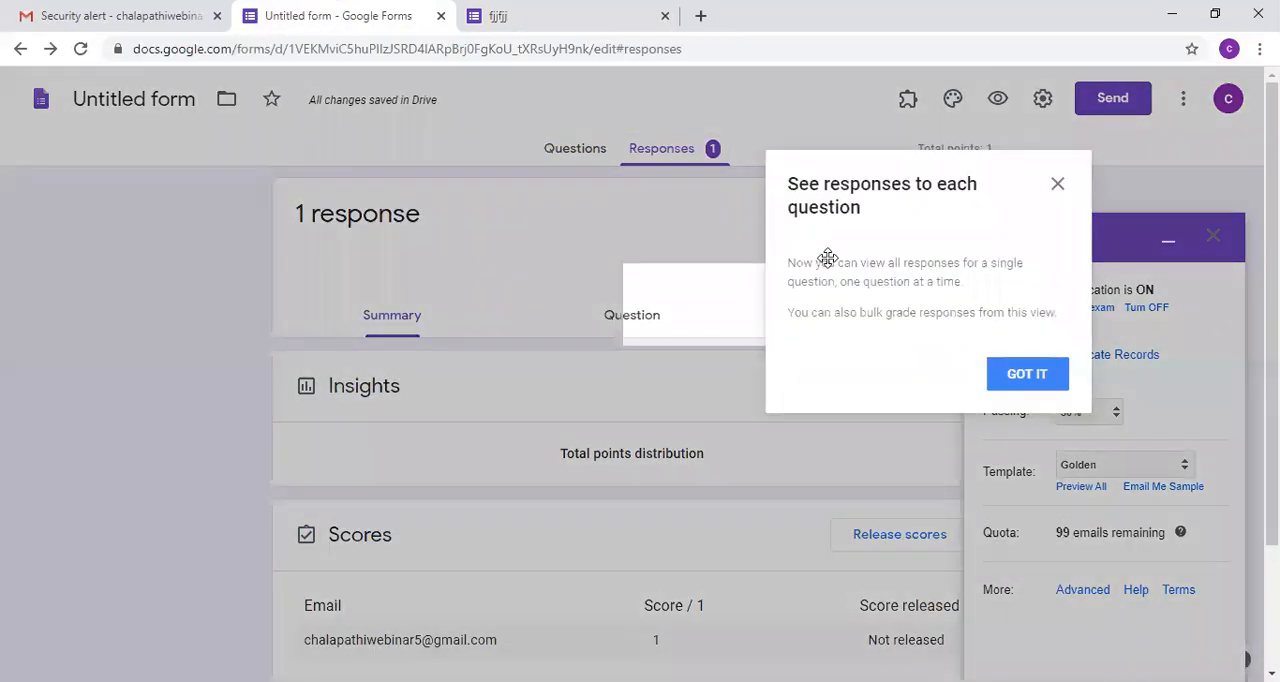
left_click(1052, 376)
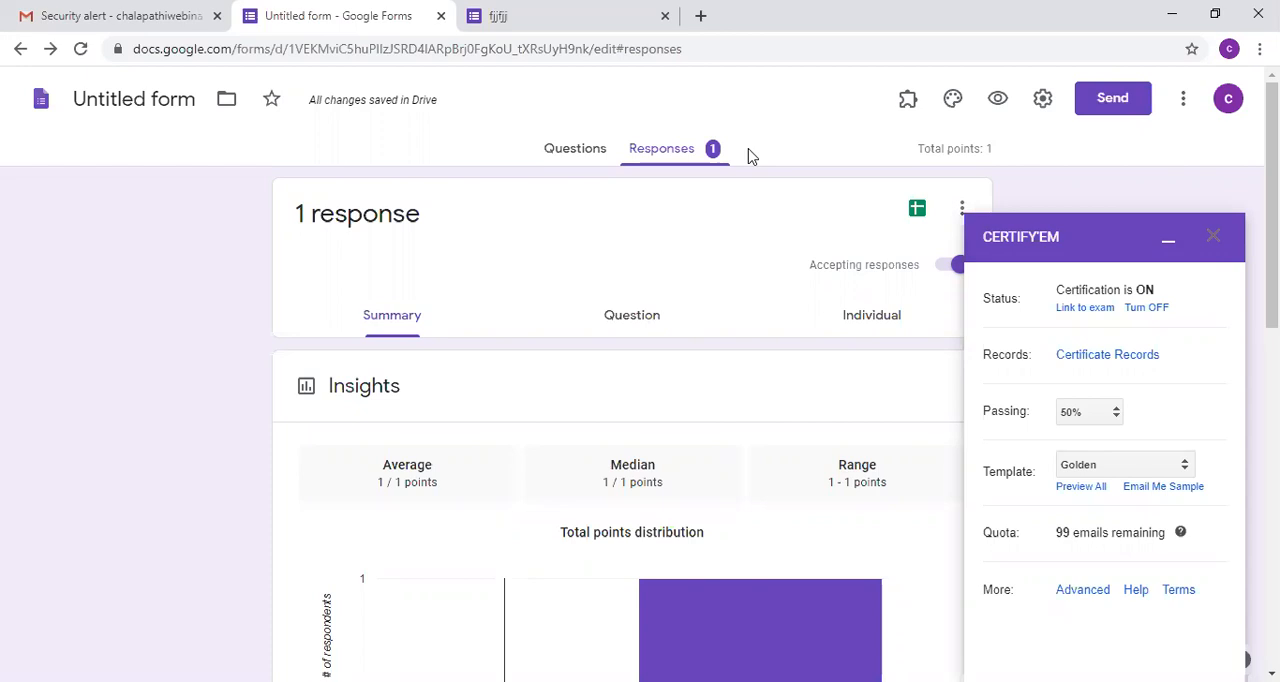
Step: Switch to the Gmail inbox, open the "ngdfjgndf" email and view its attached PDF certificate
left_click(104, 8)
left_click(80, 219)
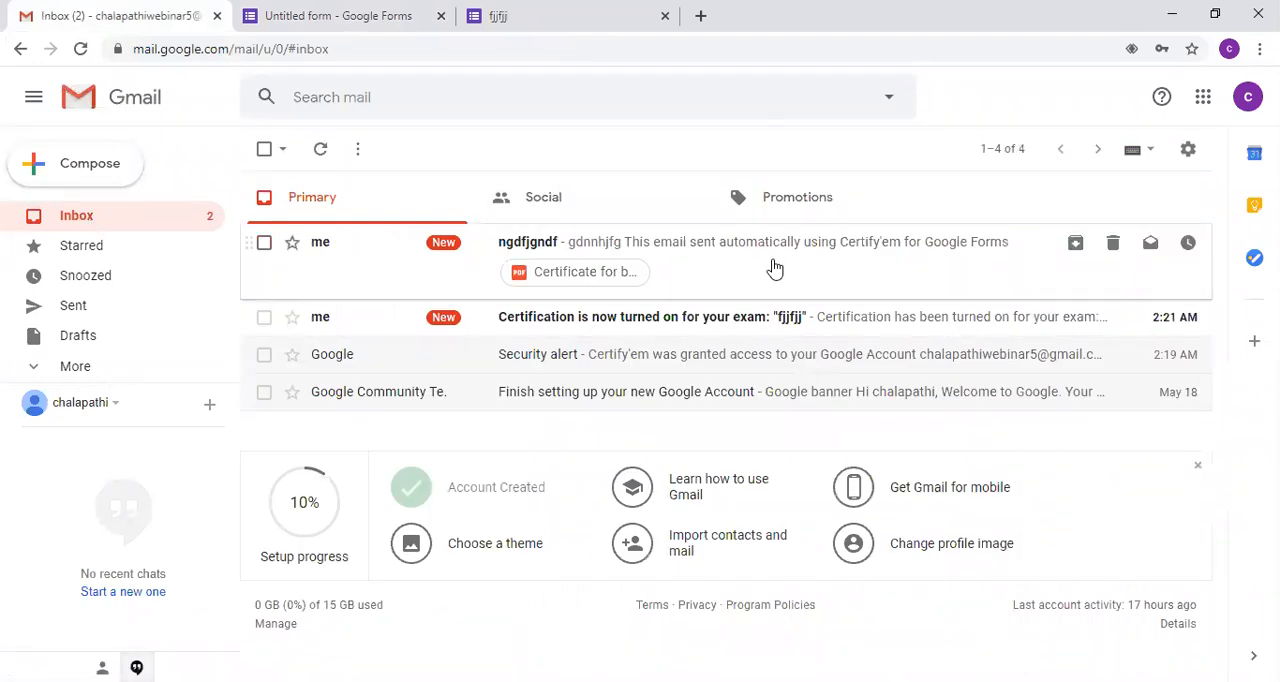
left_click(713, 270)
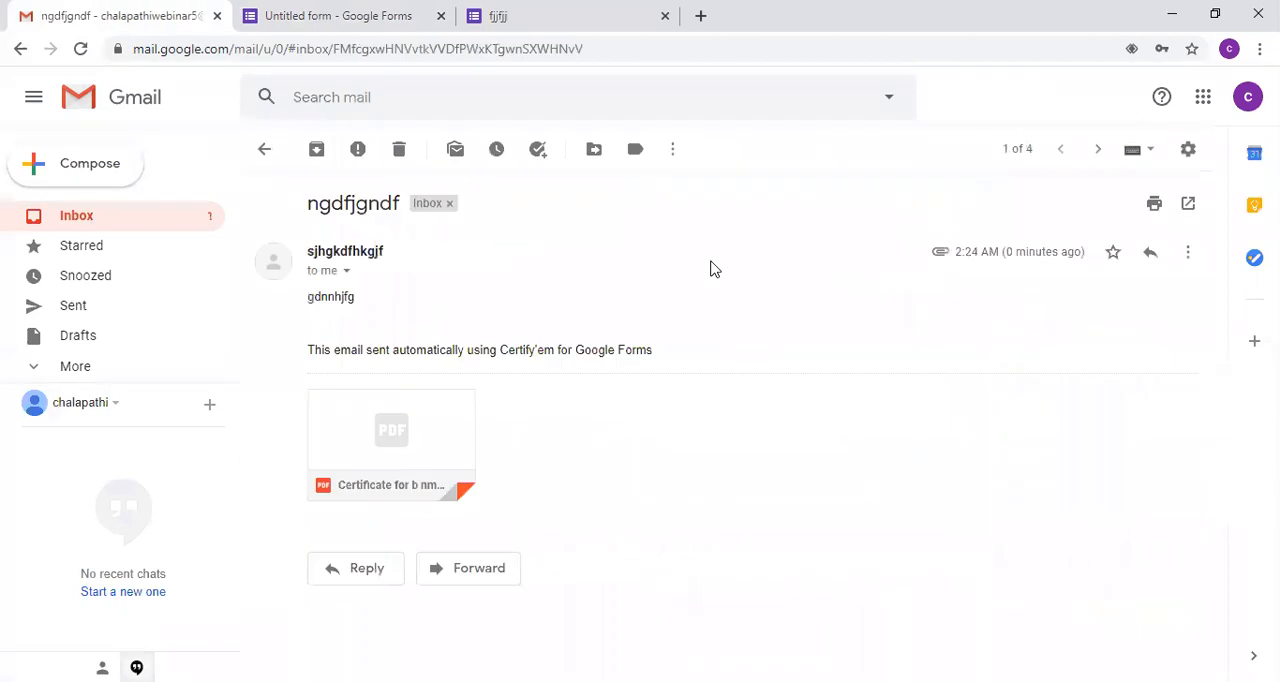
left_click(410, 425)
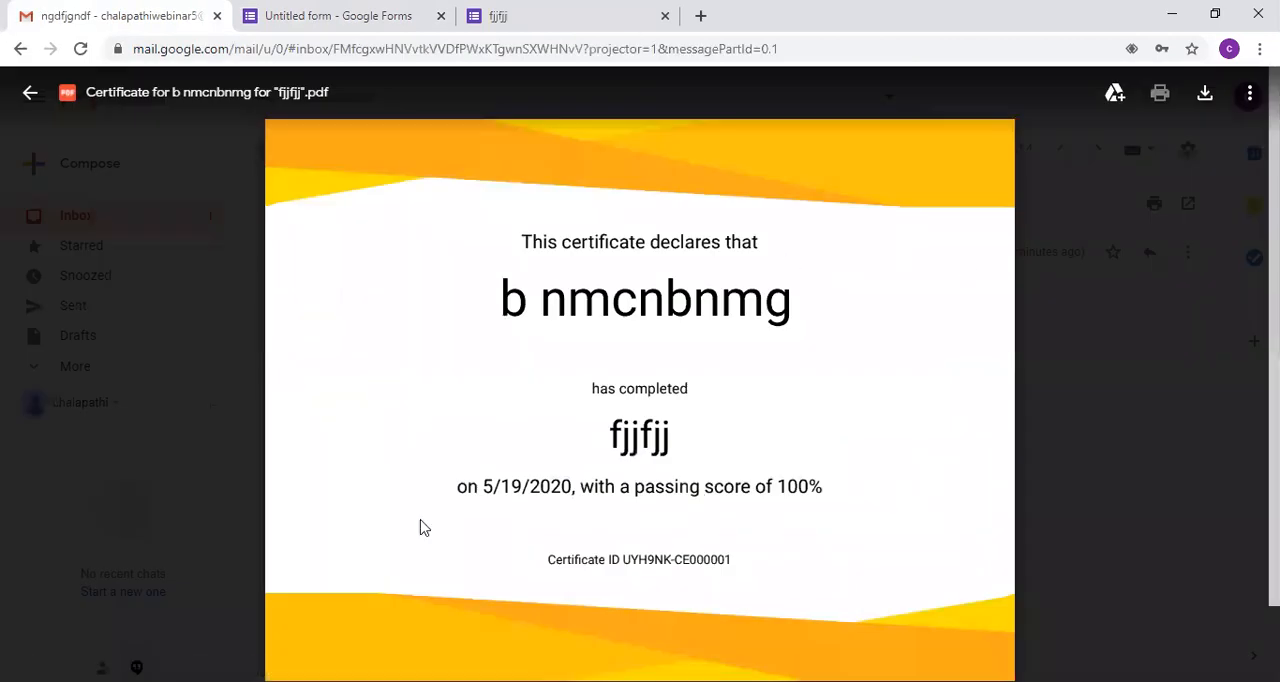